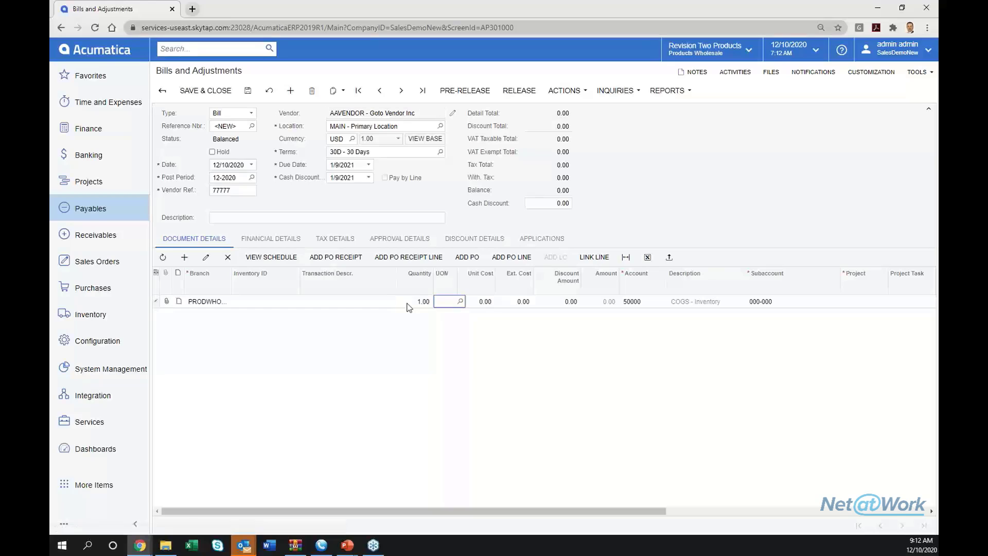
- Set the bill line's unit cost to 600 and its project to X
key(Tab)
text(600)
key(Tab)
key(Tab)
key(Tab)
key(Tab)
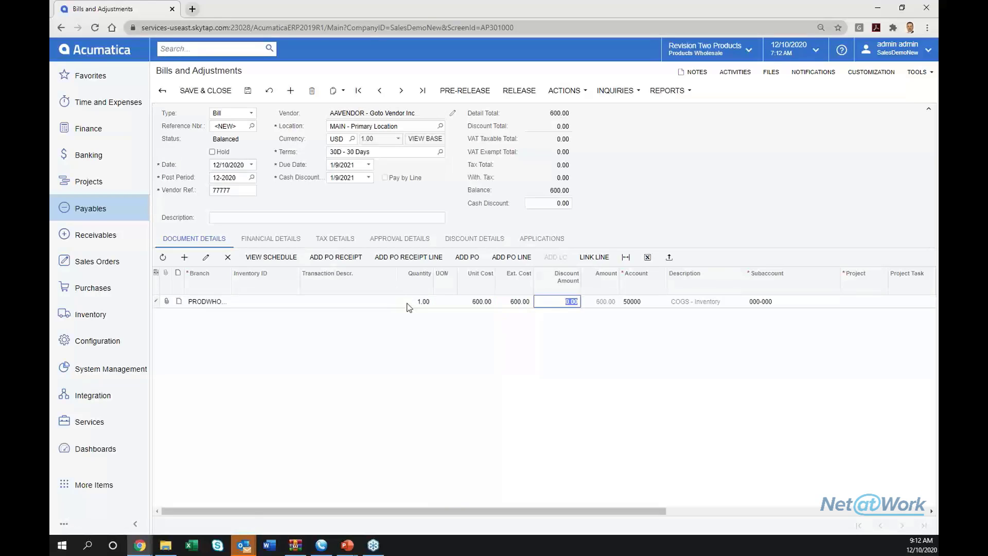
key(Tab)
text(x)
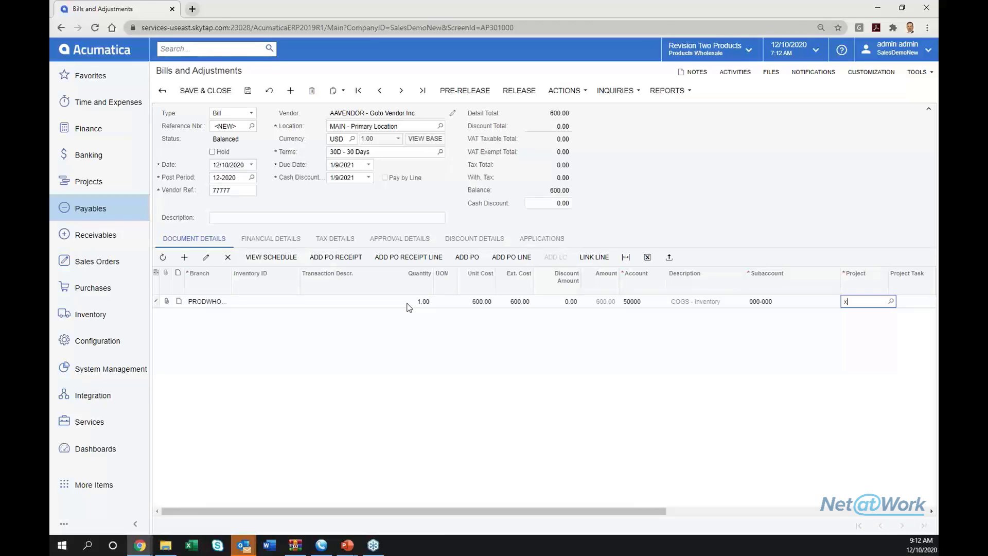
key(Tab)
key(Tab)
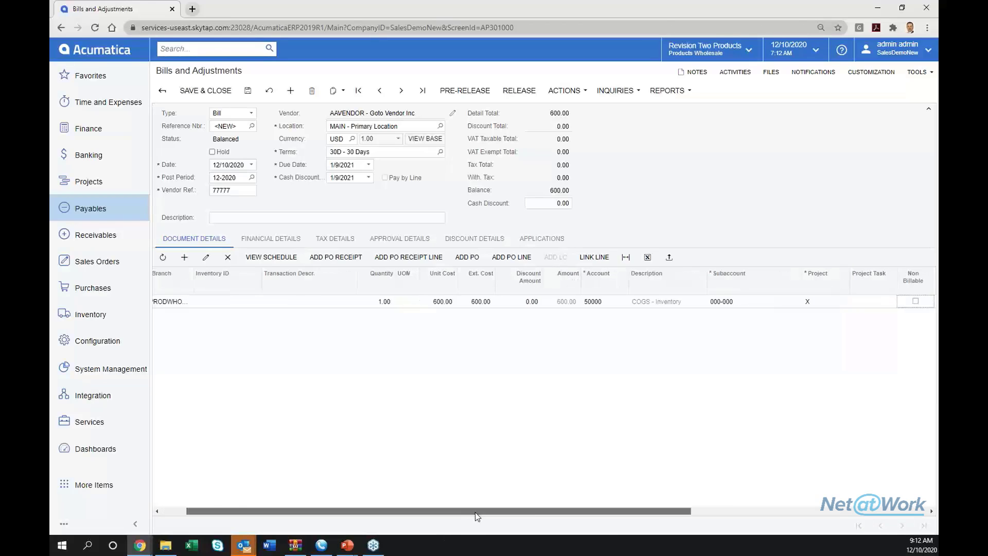
- Review the 1099 Box choices for the bill line and clear the line's 1099 Box value
drag(468, 514, 606, 521)
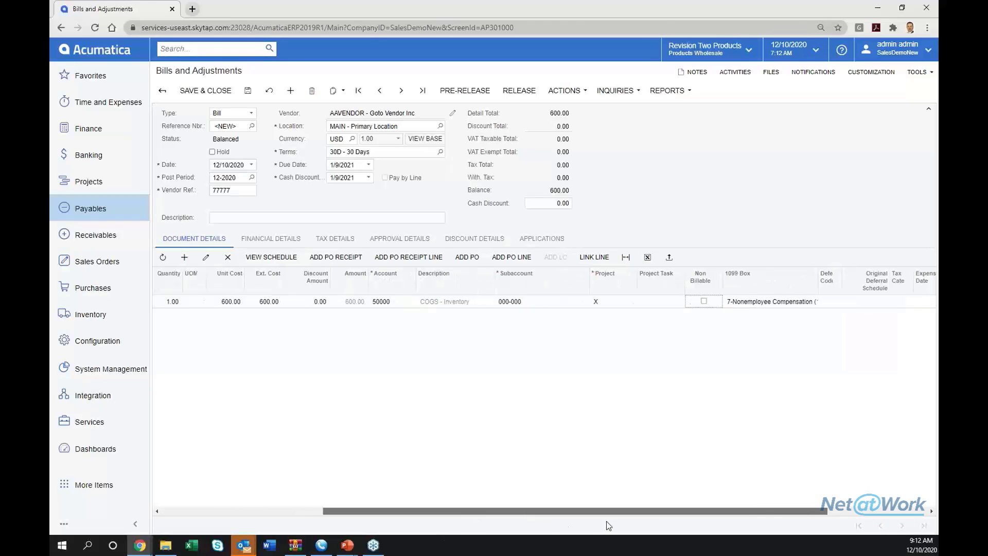
click(743, 303)
click(820, 303)
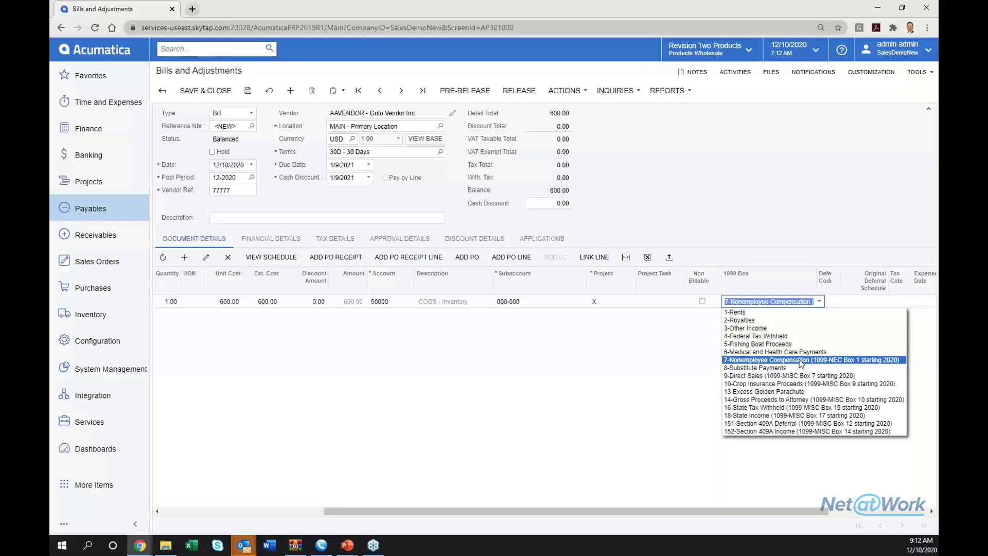
click(792, 240)
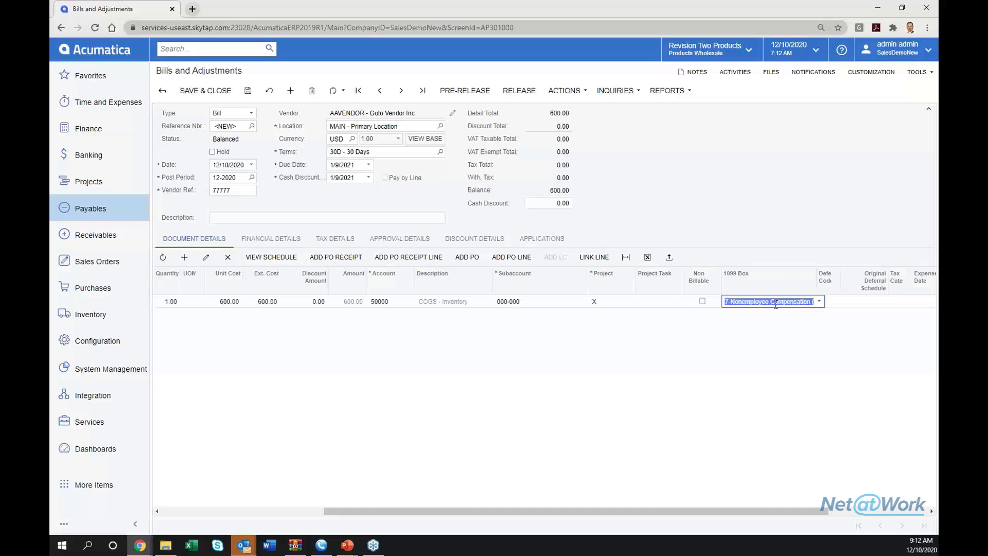
key(BackSpace)
key(Tab)
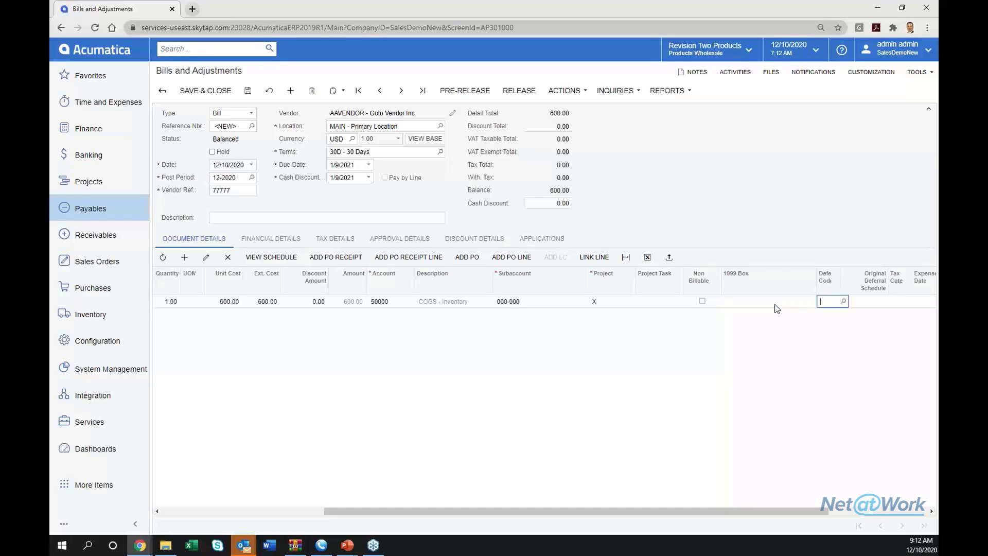
- Try to assign 7-Nonemployee Compensation as the bill line's 1099 Box
click(775, 305)
click(819, 301)
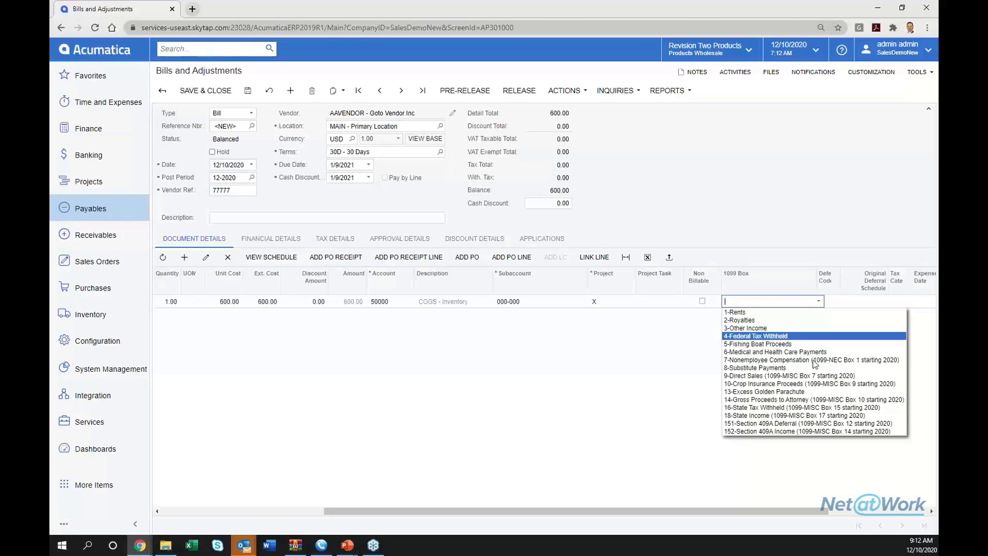
click(782, 360)
key(Tab)
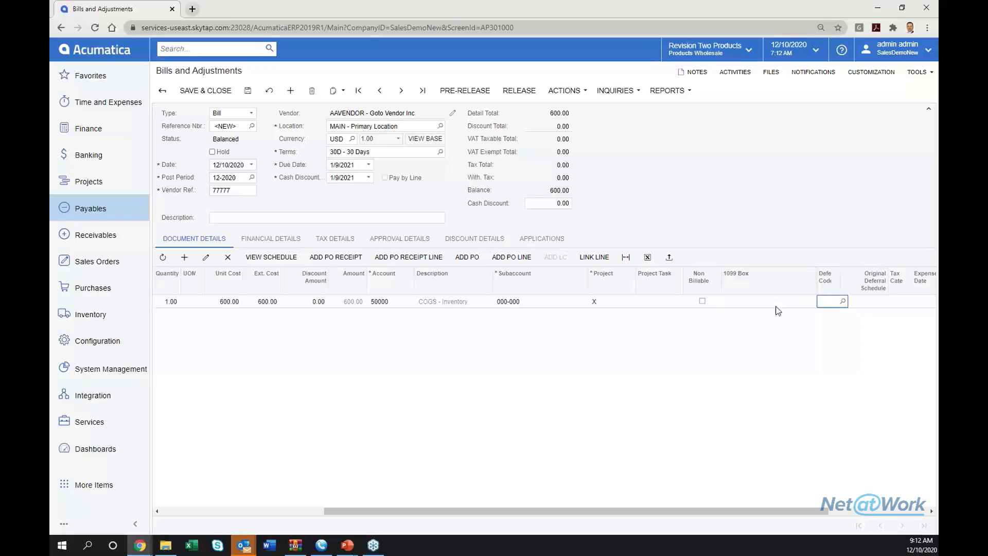
- Set the bill line's 1099 Box to 7-Nonemployee Compensation (1099-NEC Box 1 starting 2020) and release the bill
click(778, 302)
click(817, 302)
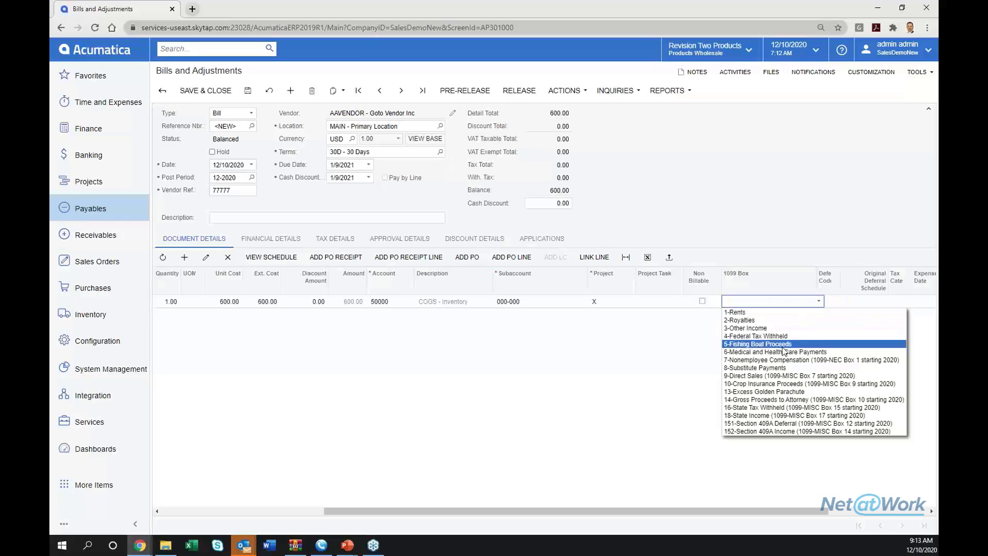
click(780, 364)
key(Tab)
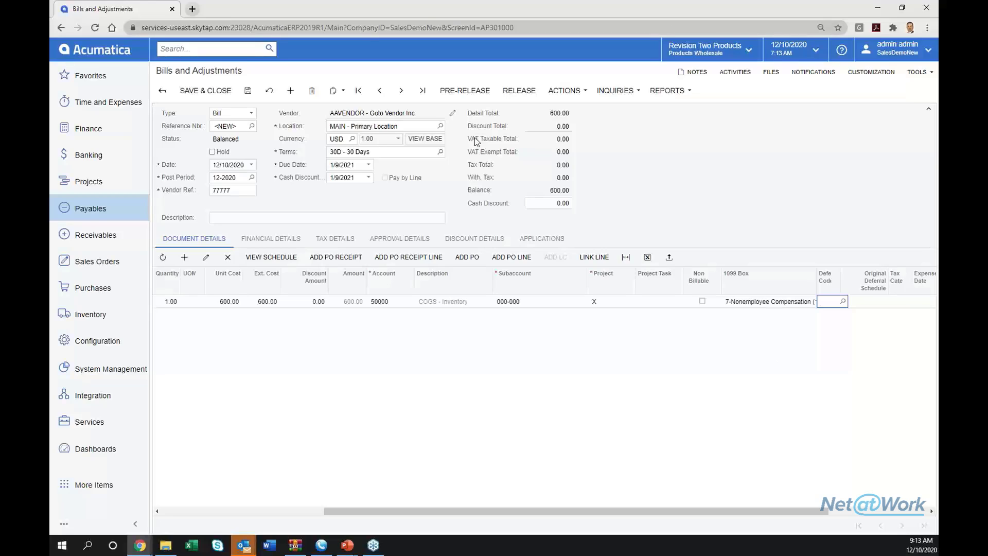
click(535, 94)
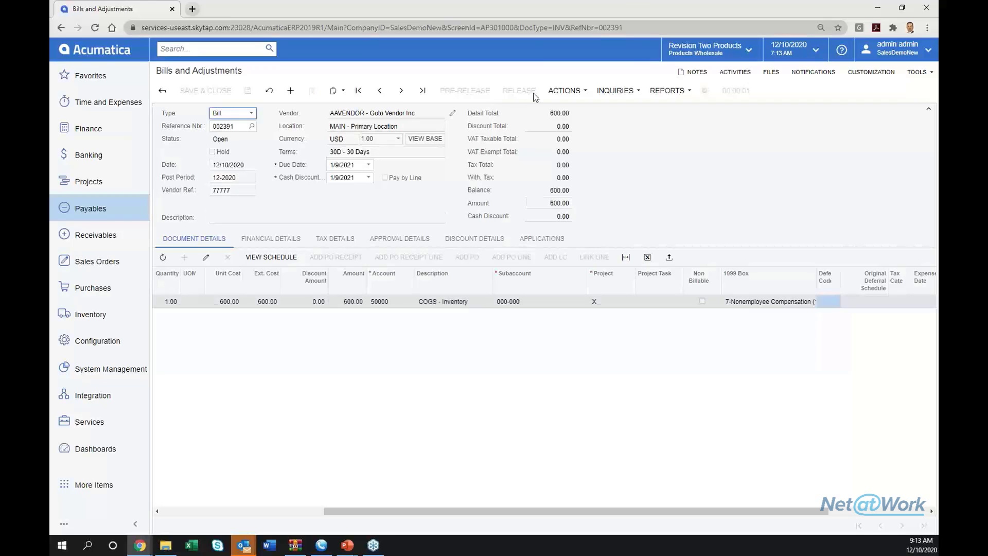
- Look up the 1099 Vendor History for AAVENDOR - Goto Vendor Inc in the 1099 year 2020
click(90, 208)
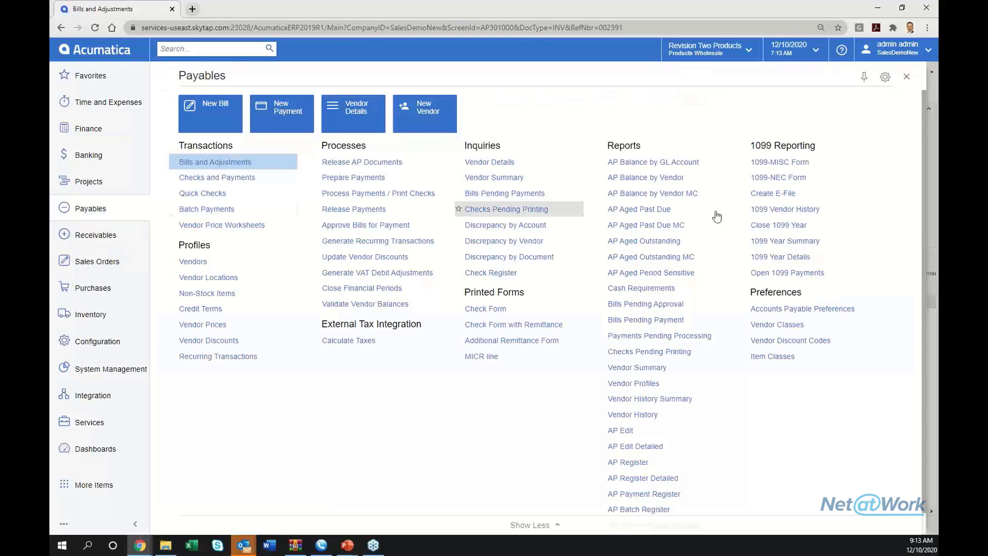
click(801, 209)
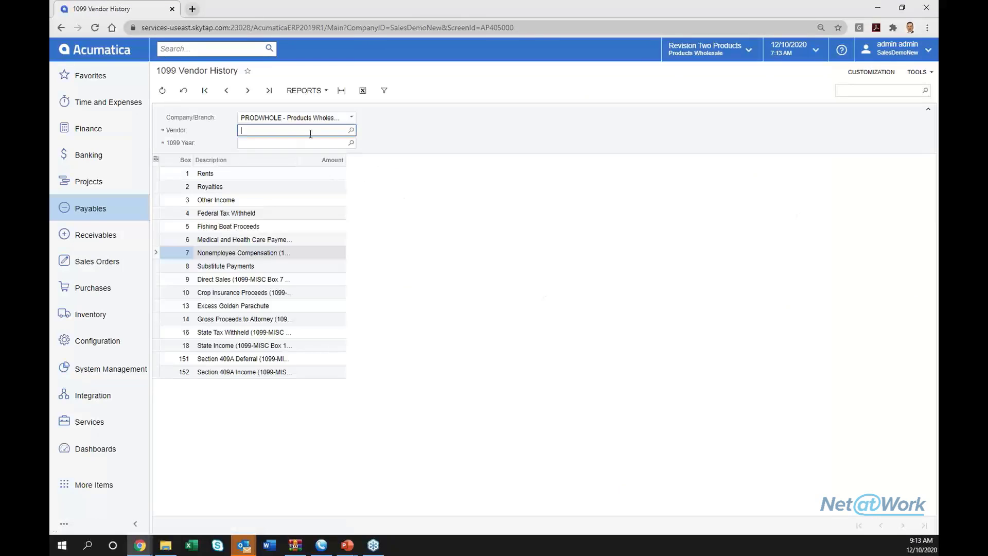
text(aa)
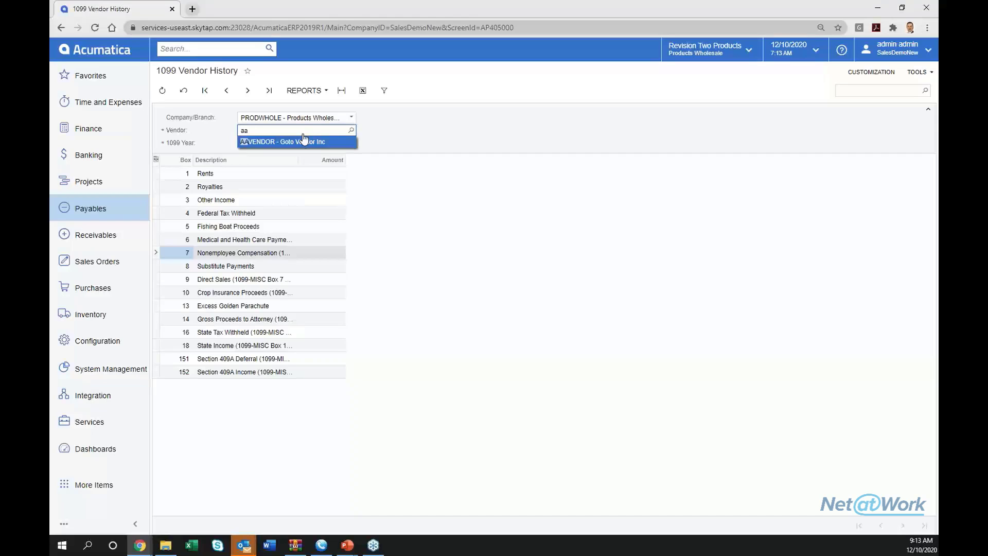
click(303, 135)
click(351, 142)
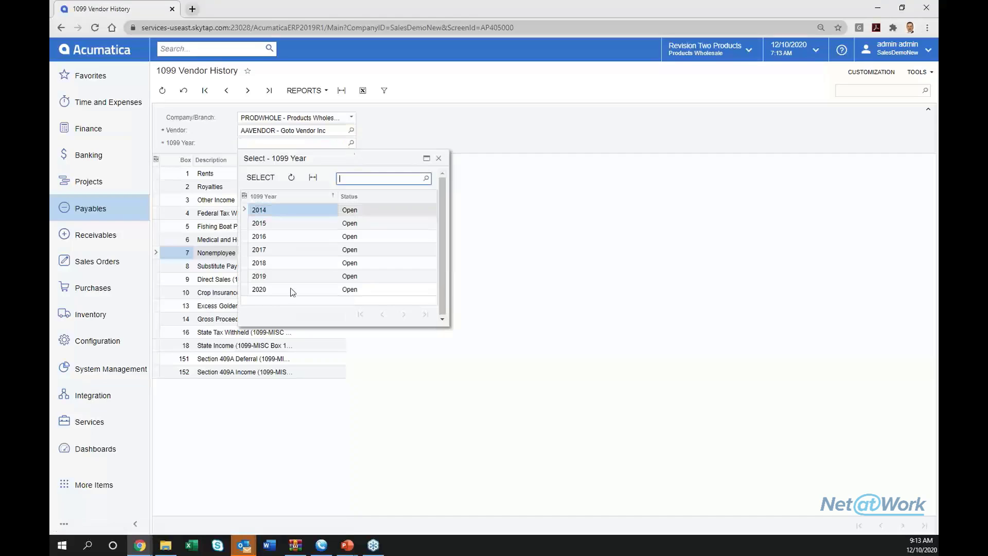
double_click(268, 290)
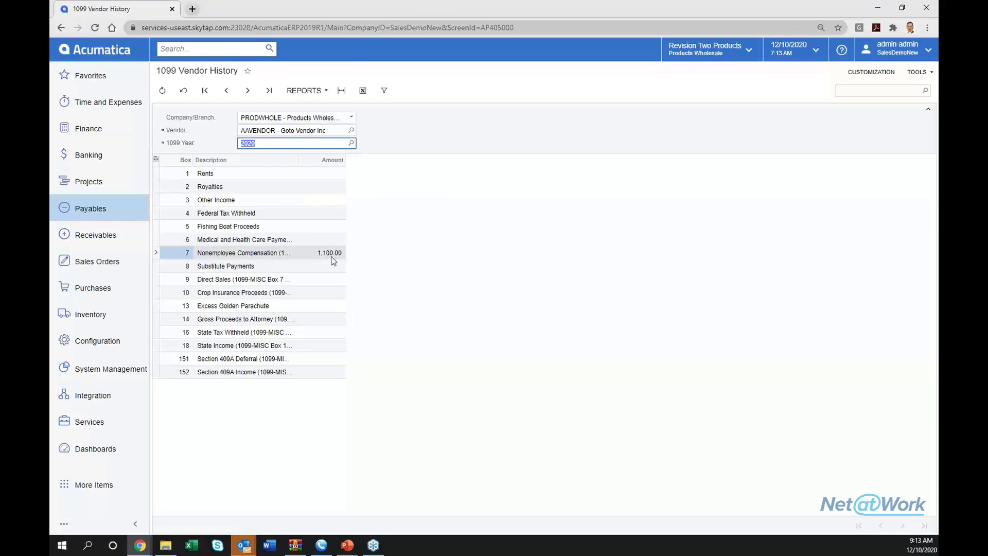
- Open the newest Goto Vendor Inc bill, create a check payment for it, and take the payment off hold
click(95, 214)
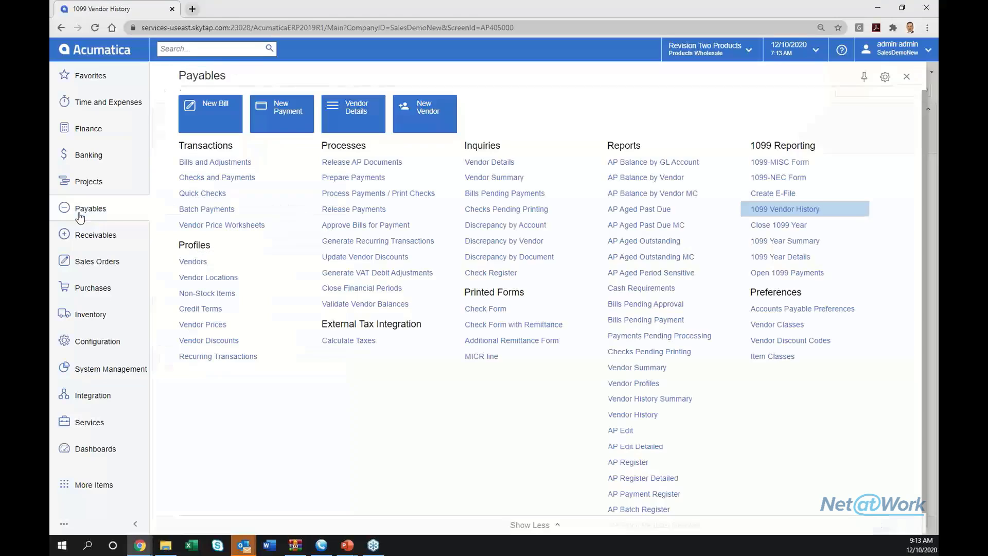
click(223, 162)
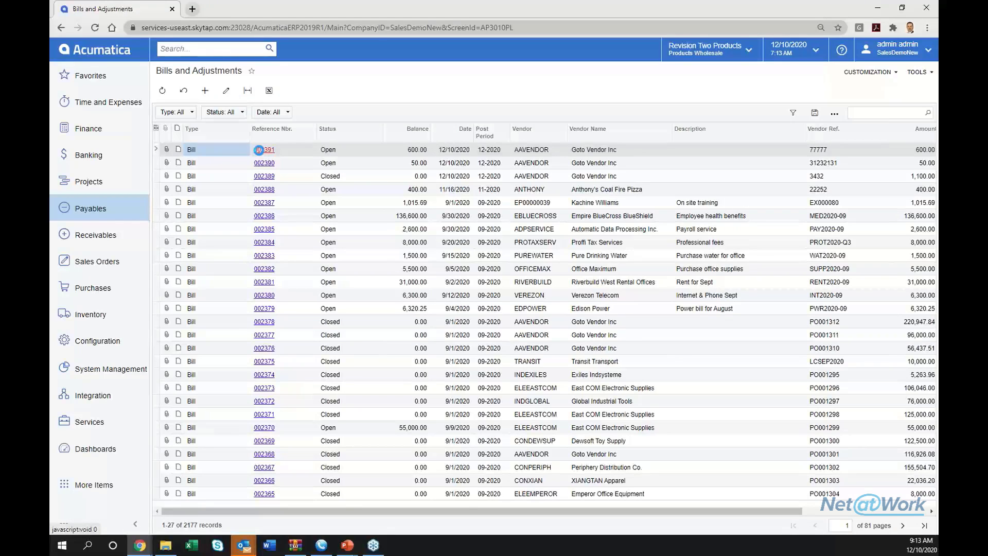
click(261, 151)
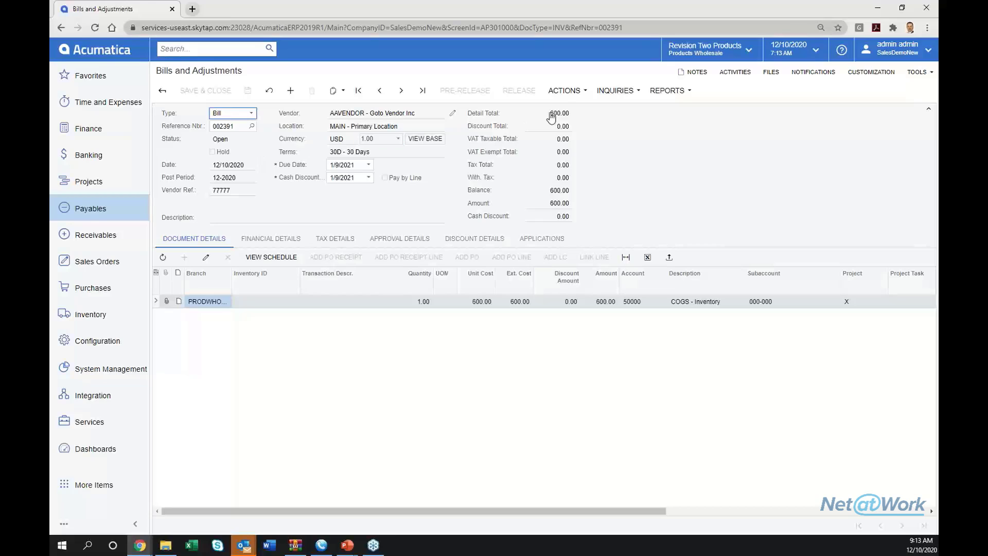
click(566, 90)
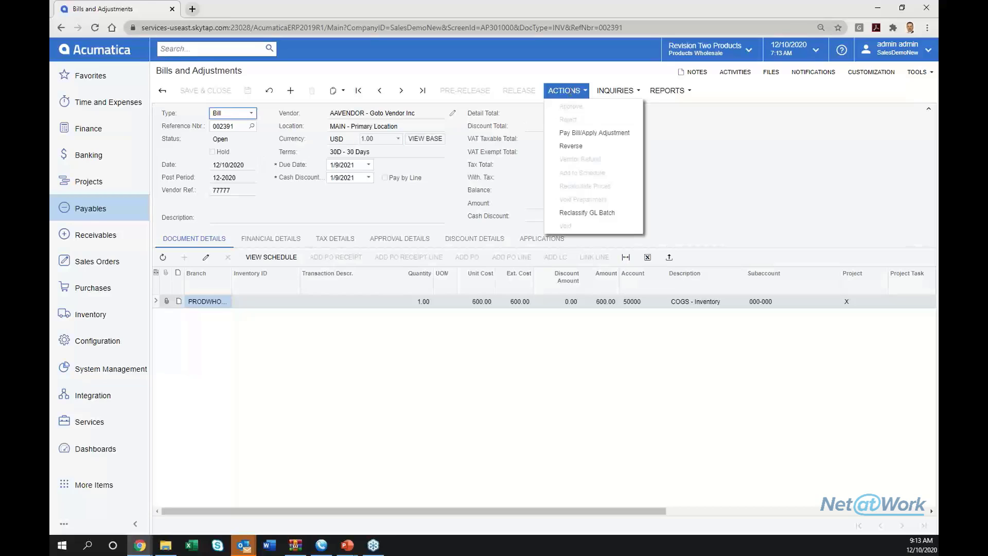
click(576, 136)
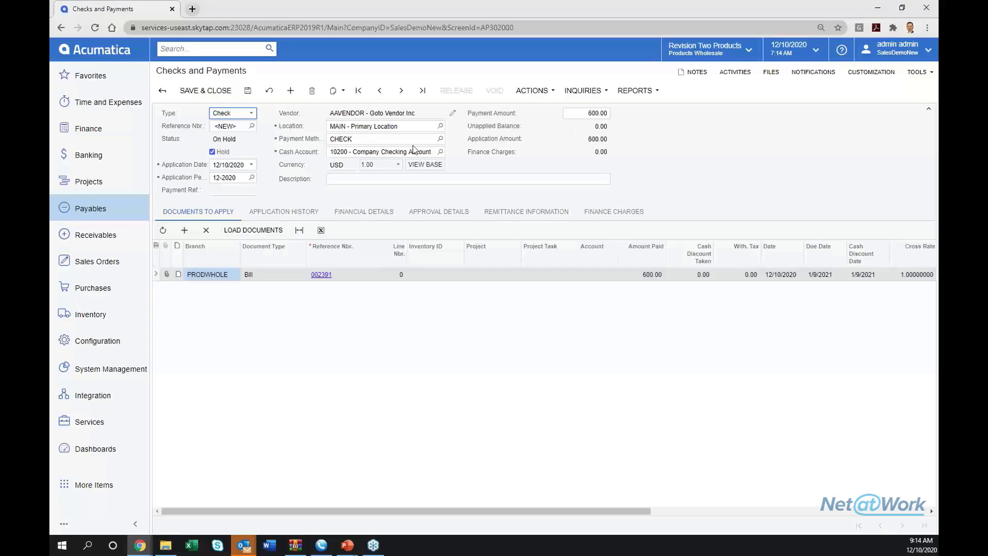
click(219, 150)
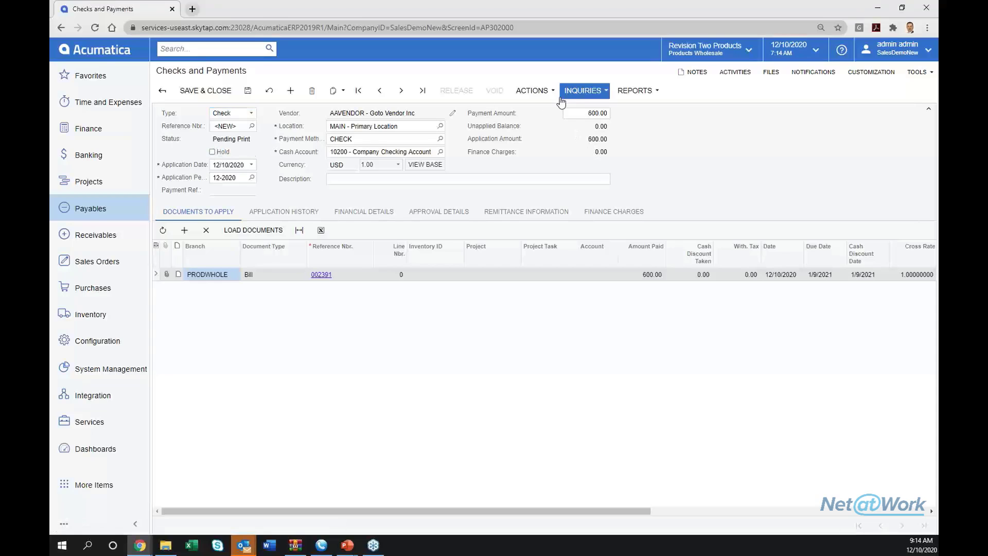
- Print the check for the Goto Vendor Inc payment and release that payment
click(533, 91)
click(532, 134)
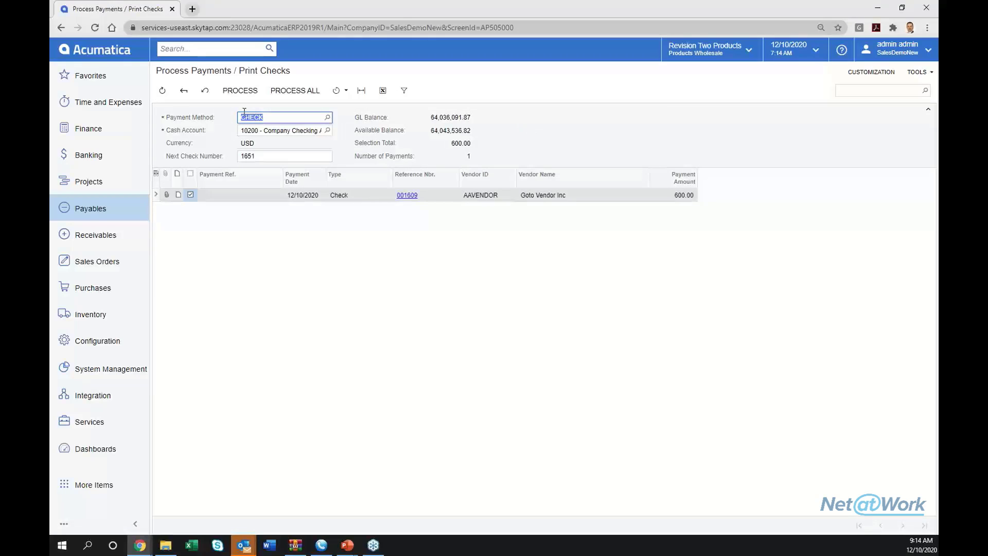
click(252, 91)
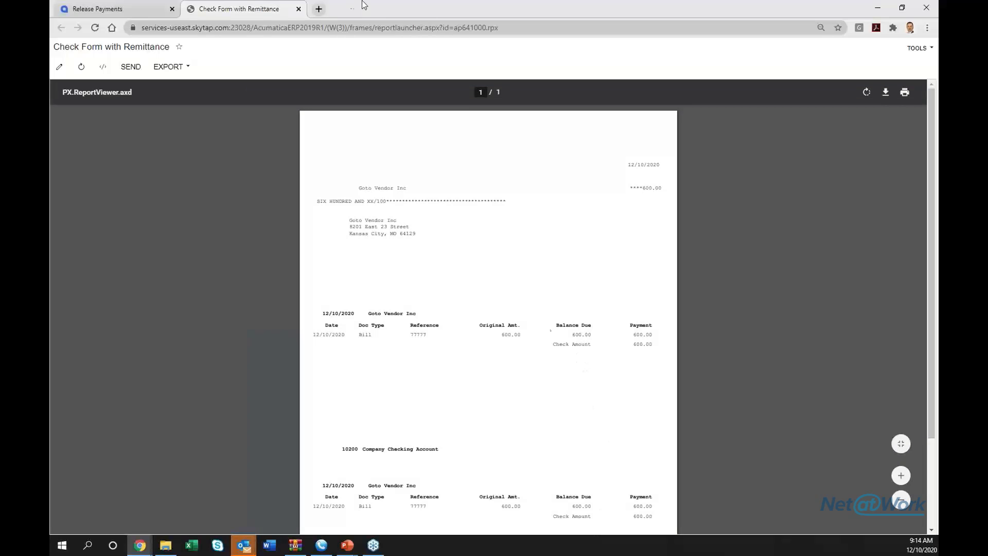
click(118, 8)
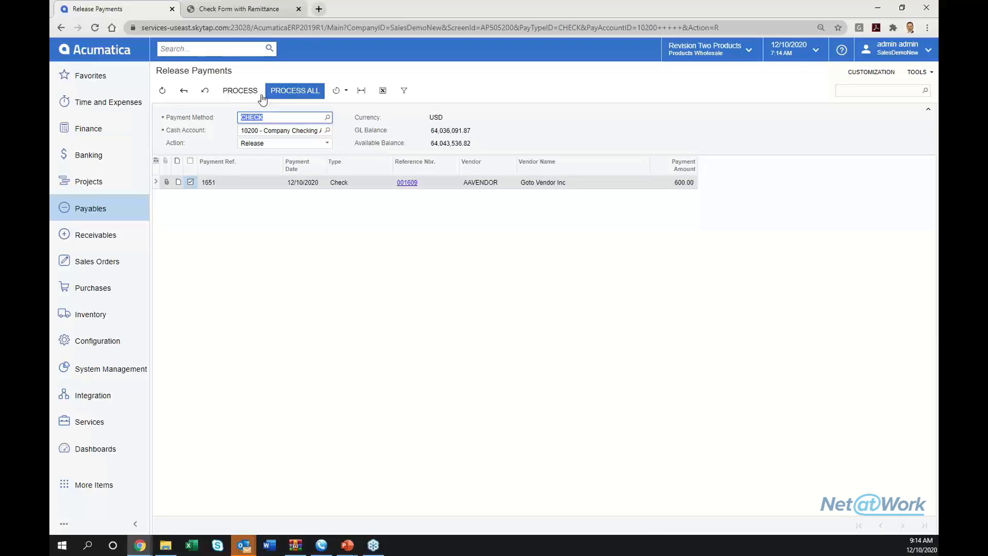
click(239, 91)
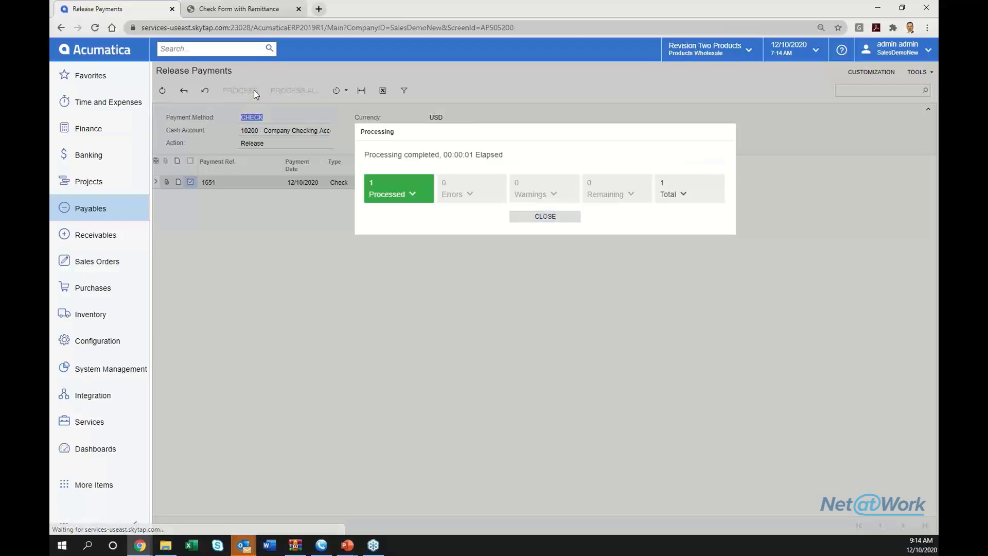
- Recheck the Nonemployee Compensation amount in the 1099 Vendor History for AAVENDOR - Goto Vendor Inc, year 2020
click(119, 212)
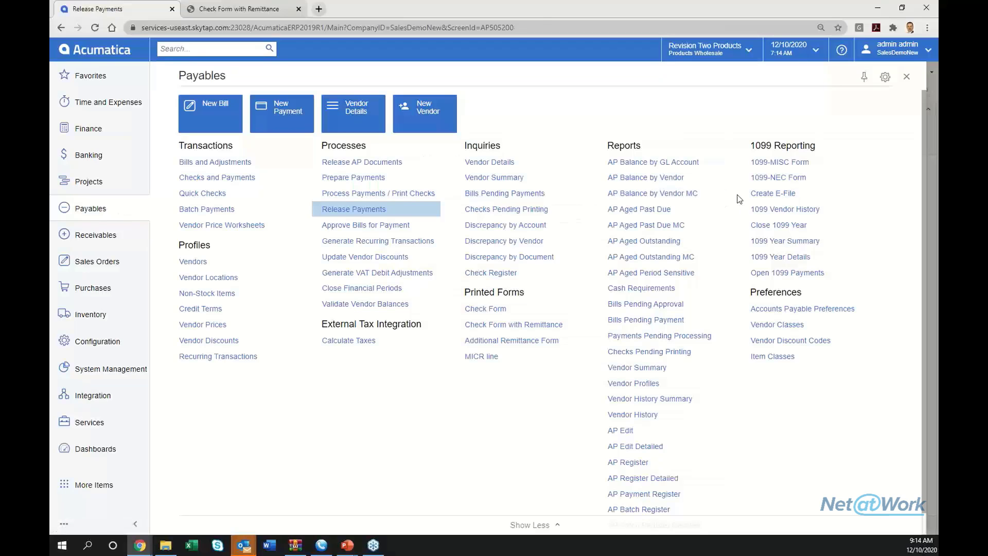
click(766, 210)
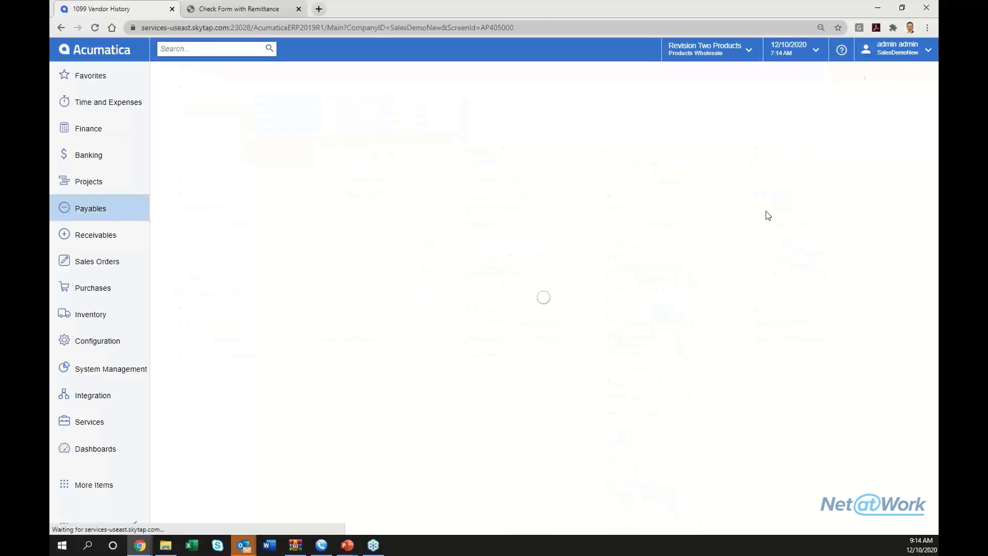
click(268, 131)
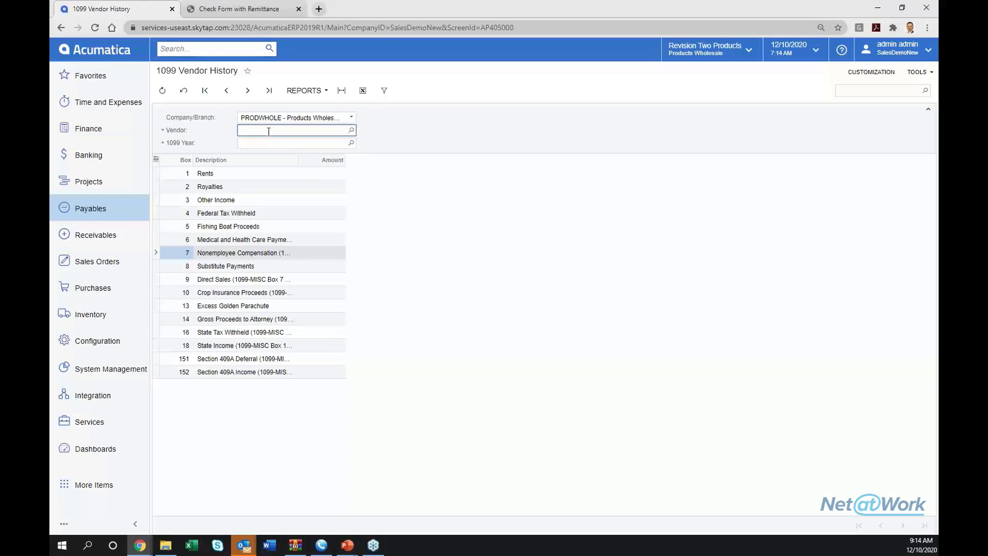
click(351, 131)
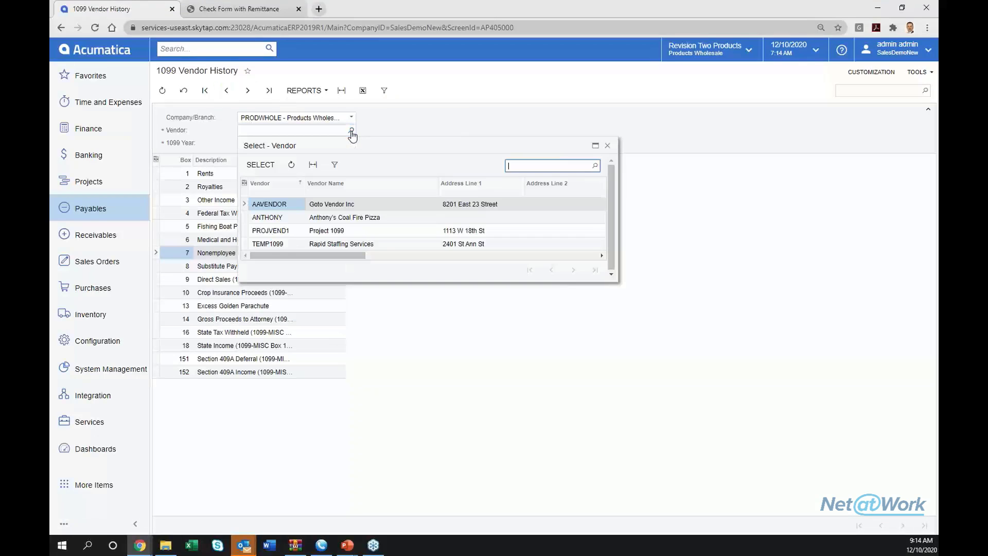
double_click(285, 206)
click(294, 140)
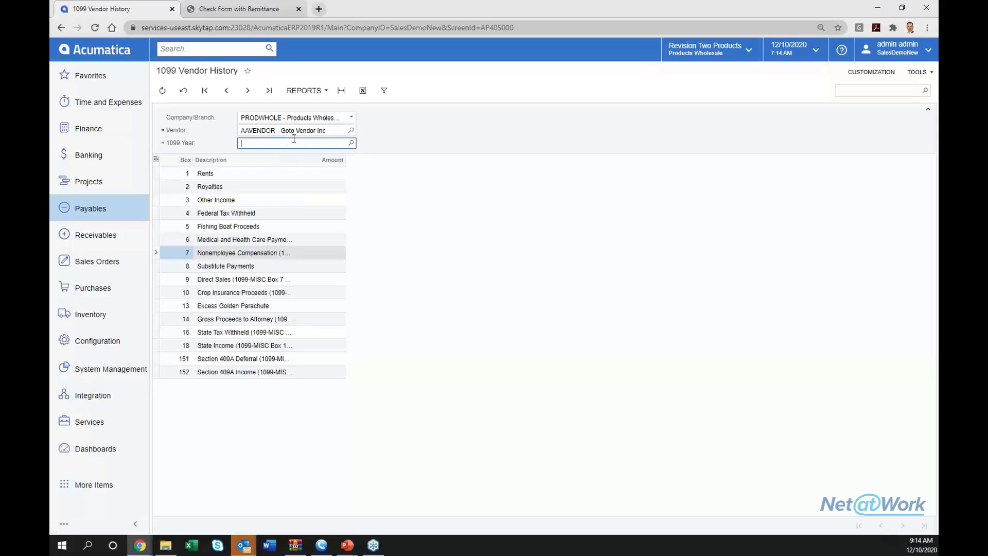
text(2020)
key(Tab)
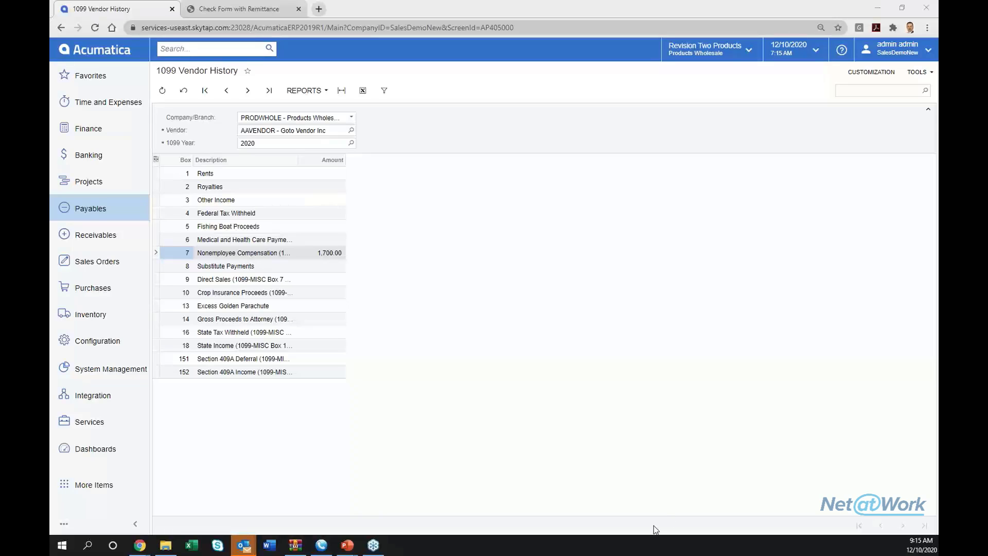
click(318, 254)
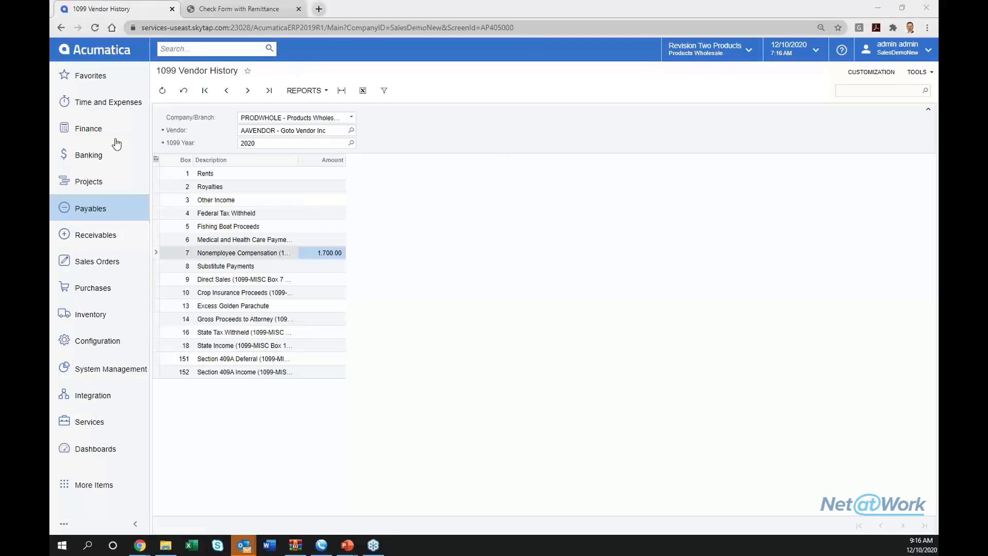
- Switch to the running PowerPoint slide show and advance from the Entering Bills slide to the 1099 Year Details Report slide
mouse_move(345, 547)
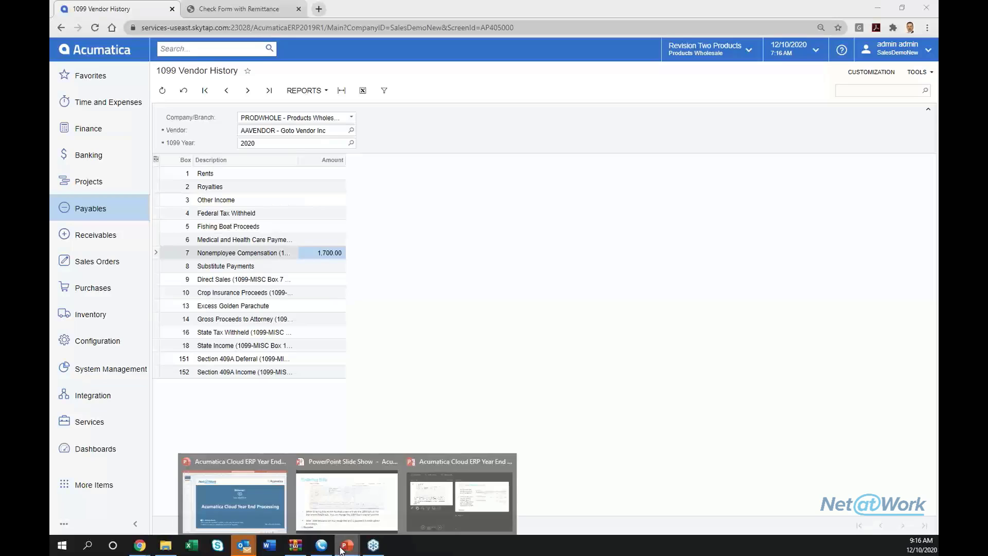
click(257, 494)
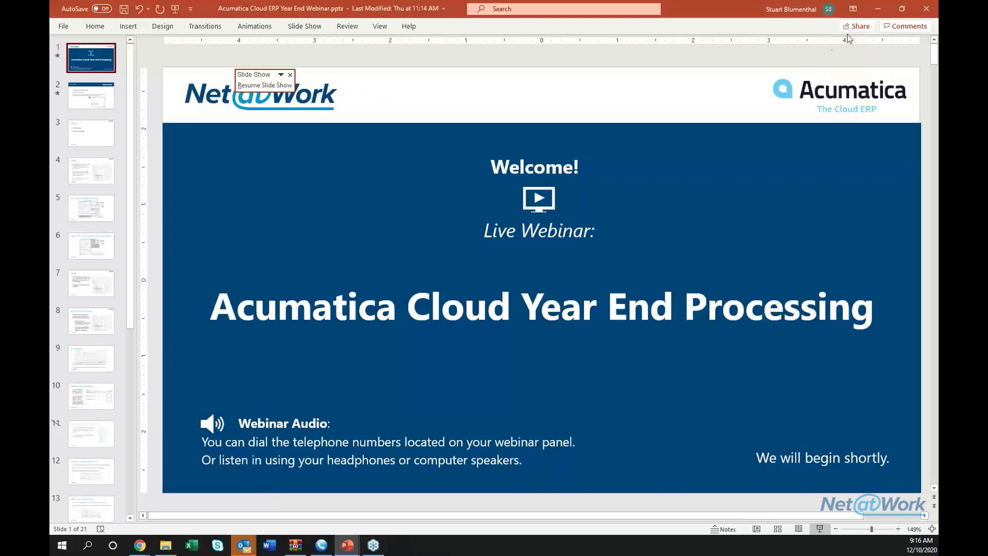
key(alt+Tab)
mouse_move(348, 549)
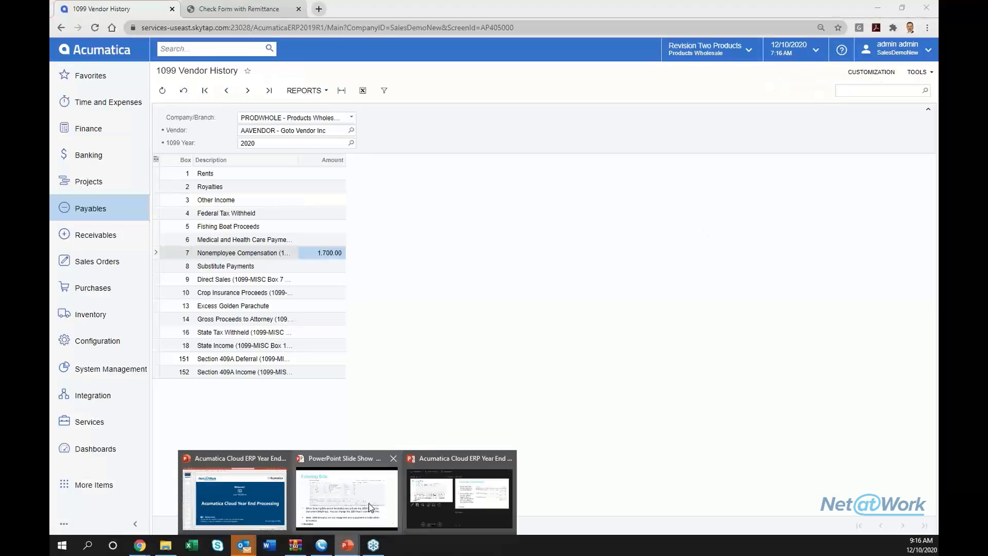
click(344, 494)
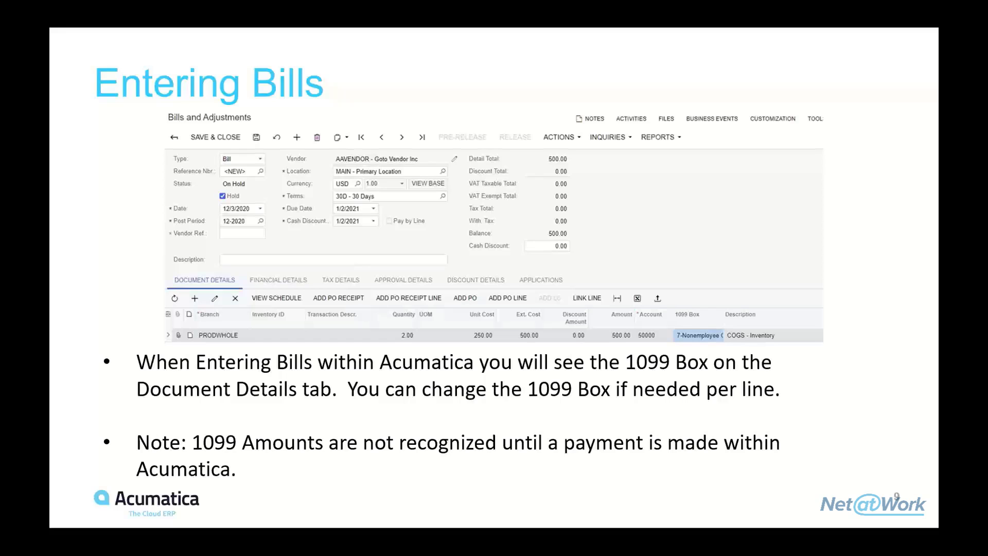
key(Right)
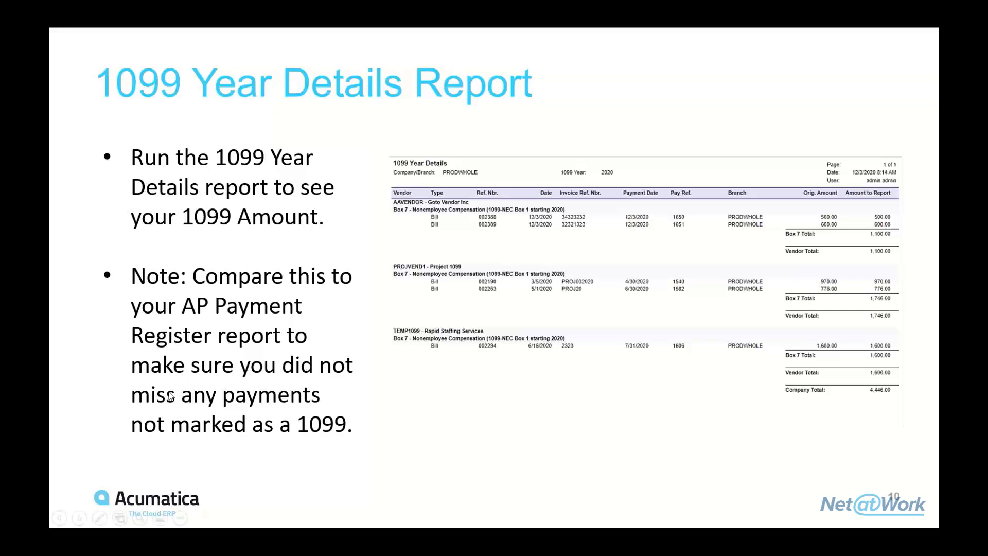
- Switch back to Acumatica and run the 1099 Year Details report for company/branch PRODWHOLE and 1099 year 2020
key(alt+Tab)
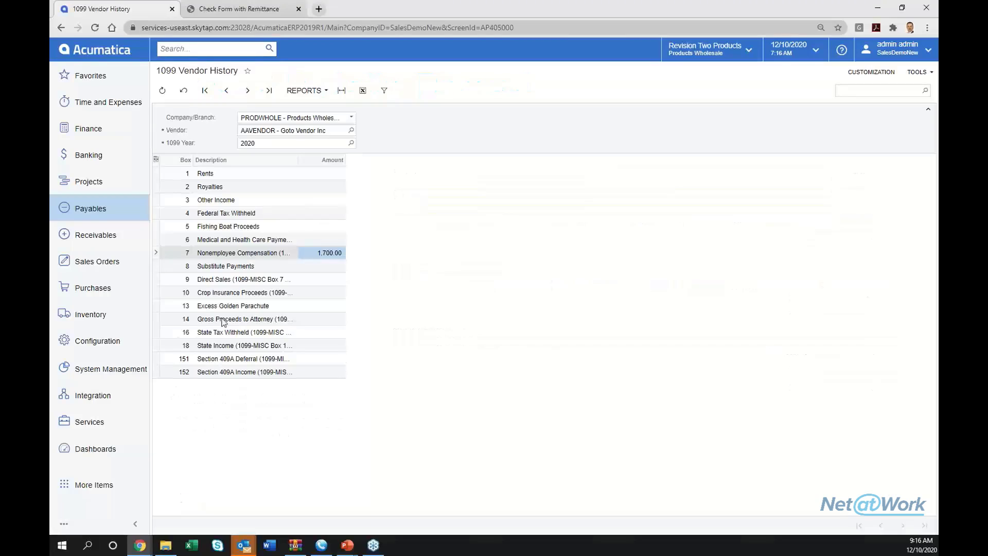
click(126, 209)
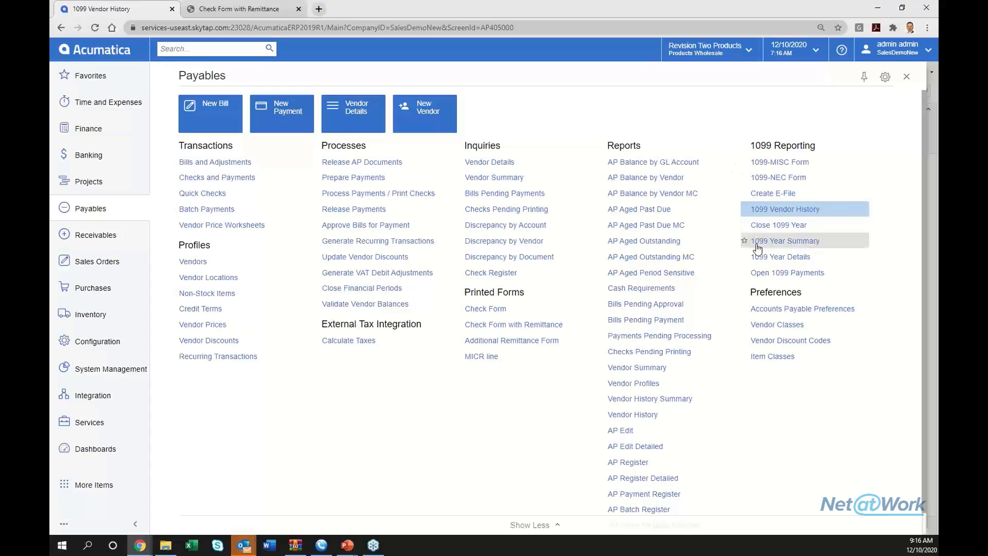
click(786, 260)
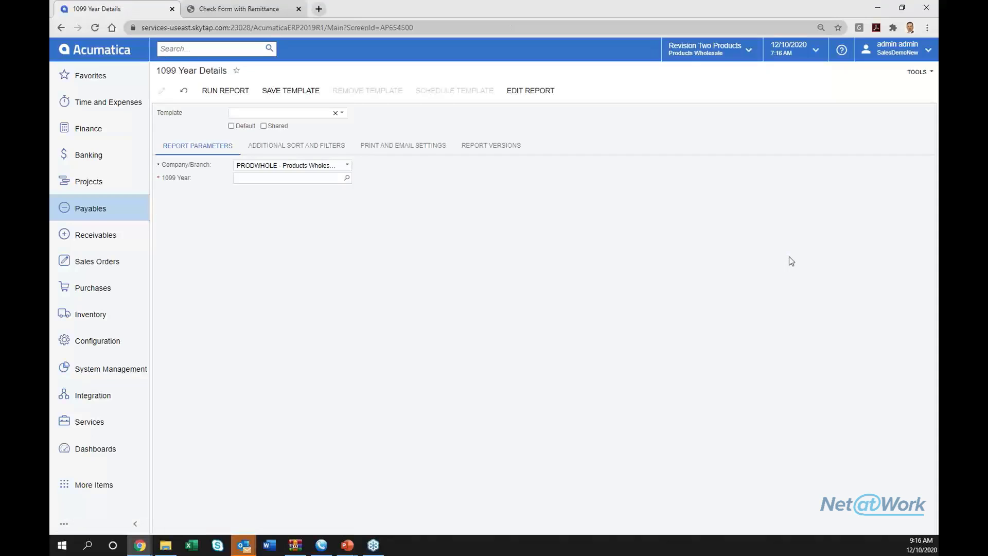
click(292, 177)
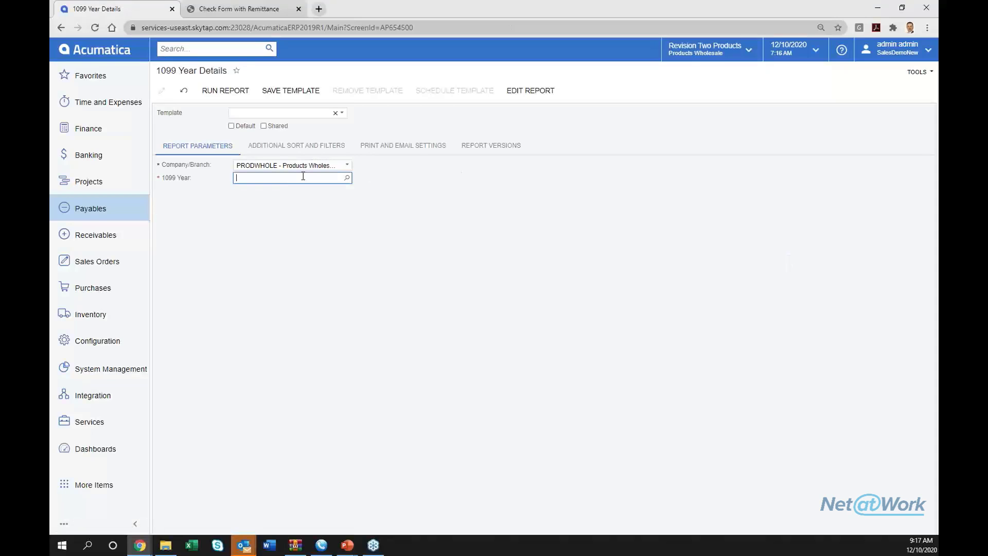
text(2020)
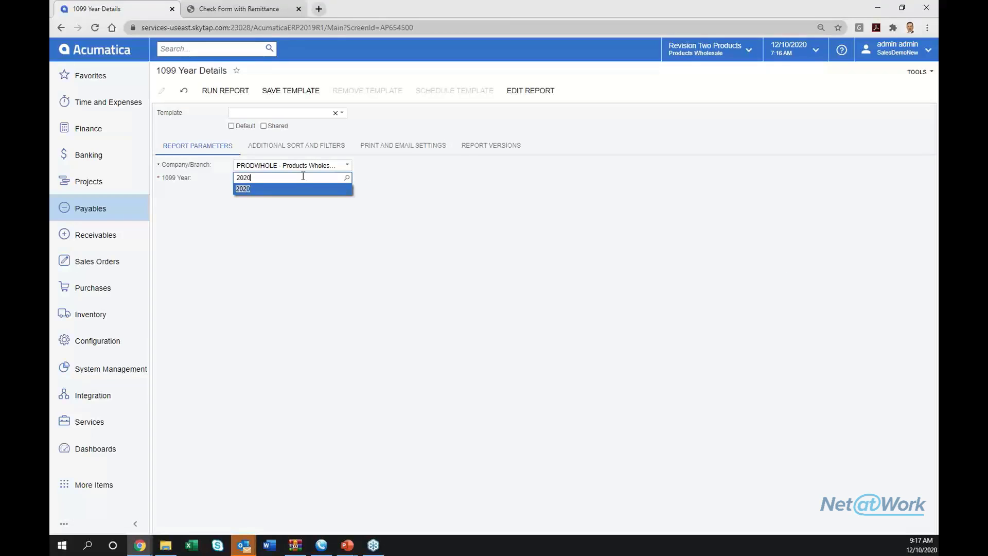
click(395, 148)
click(219, 146)
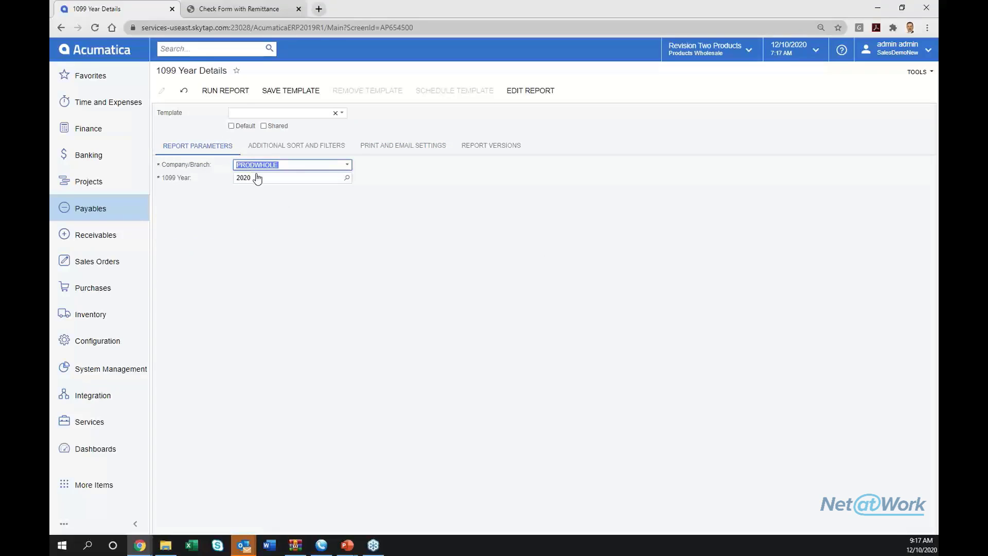
click(240, 90)
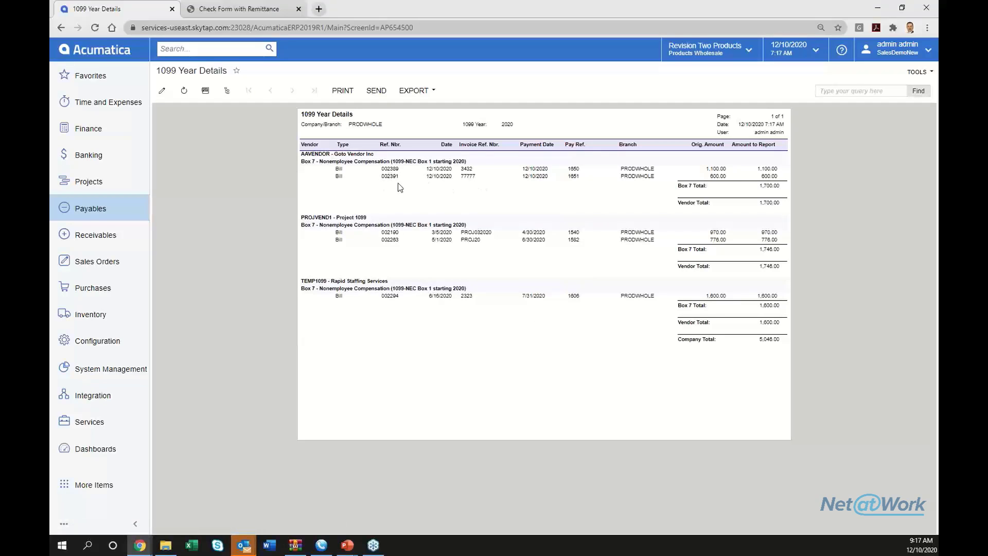
- Examine the Goto Vendor Inc entries in the 1099 Year Details report, checking payment references, amounts and invoice references
double_click(312, 156)
double_click(574, 176)
double_click(714, 176)
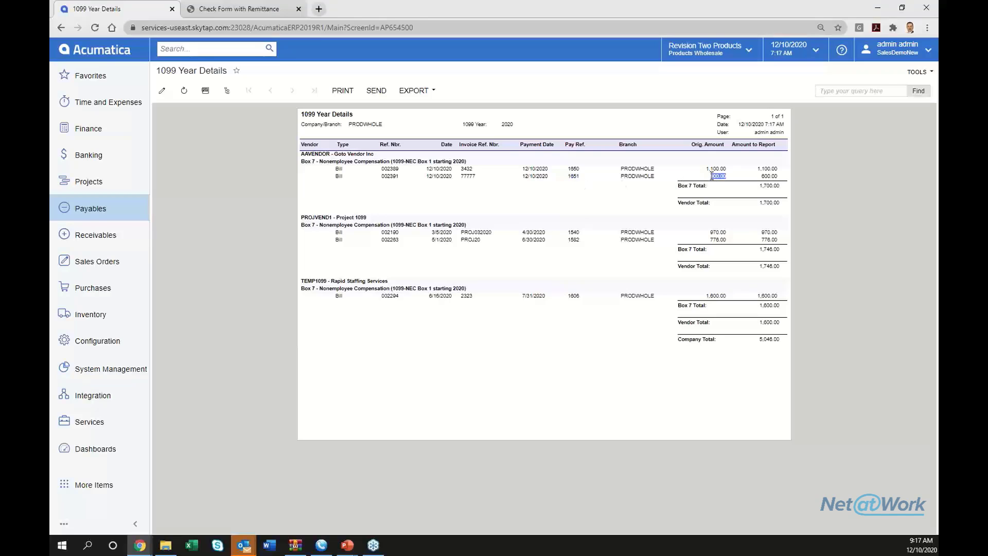
click(468, 171)
double_click(467, 169)
- Open the Checks and Payments list and filter it to vendor AAVENDOR
click(111, 211)
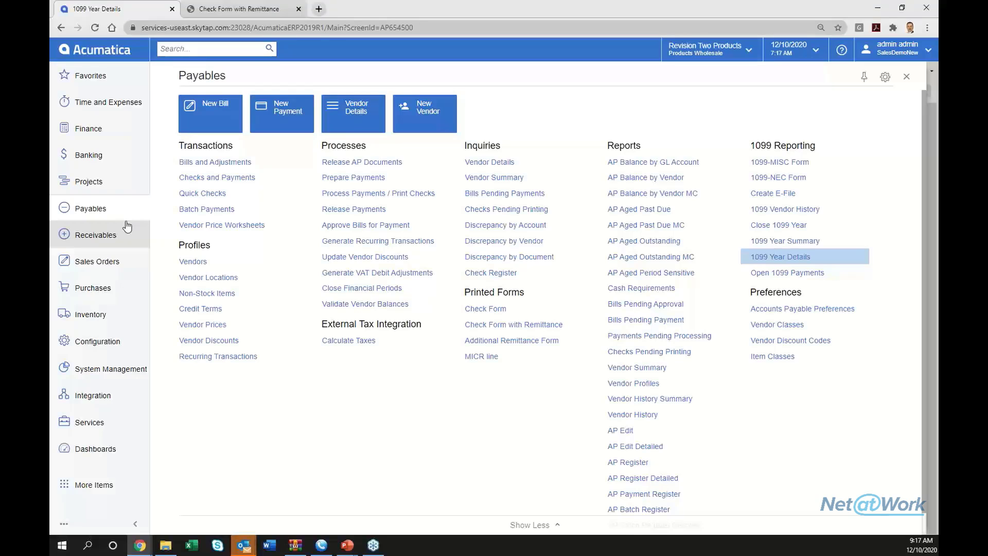
click(217, 177)
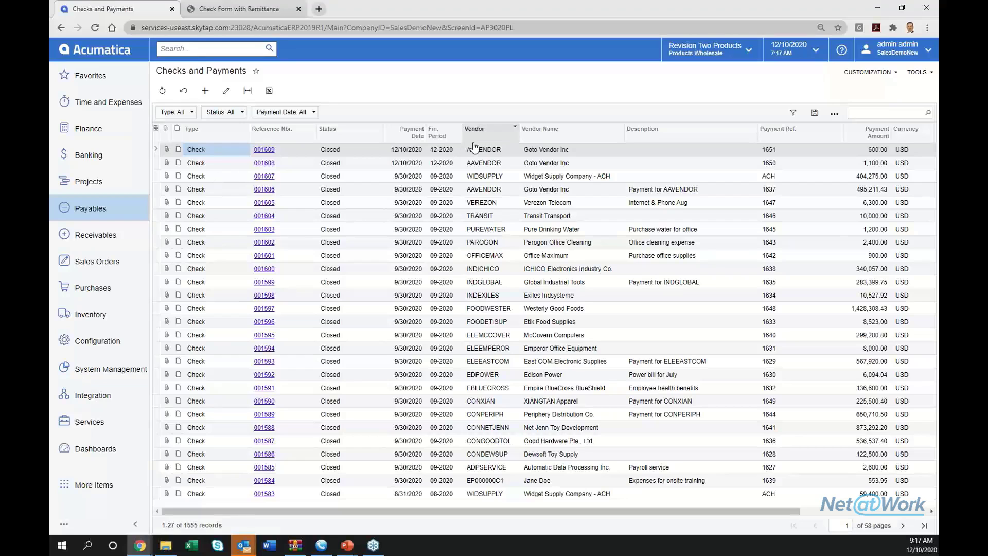
click(484, 138)
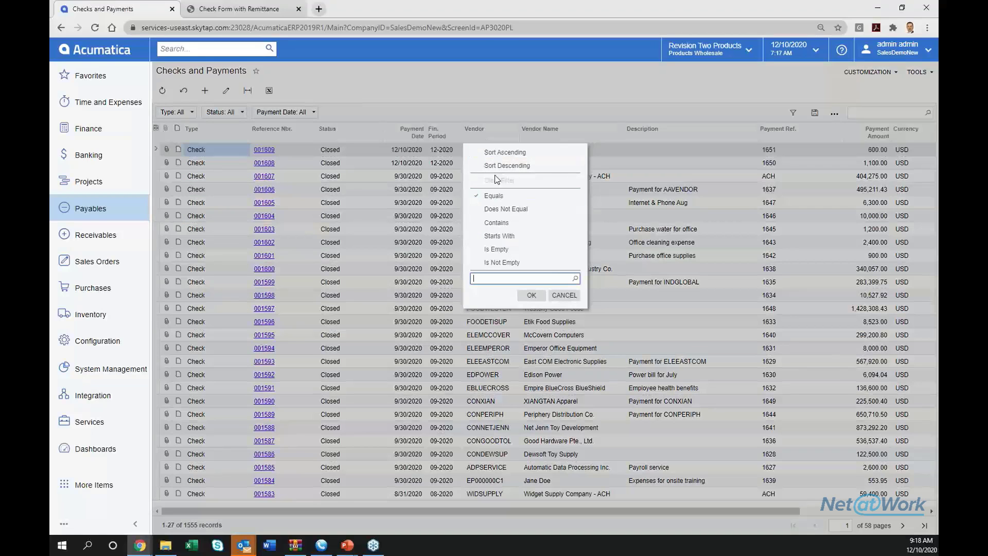
click(575, 278)
double_click(502, 354)
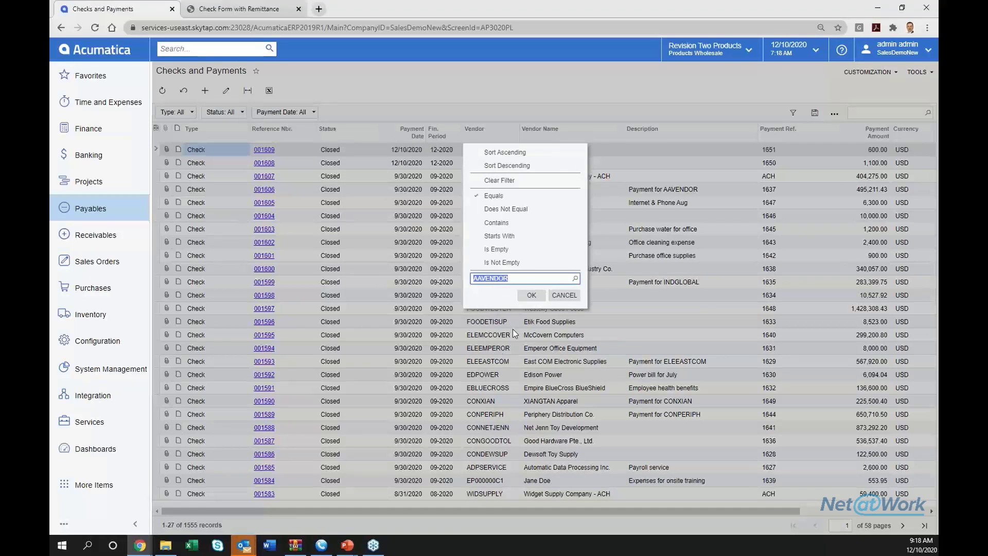
click(530, 292)
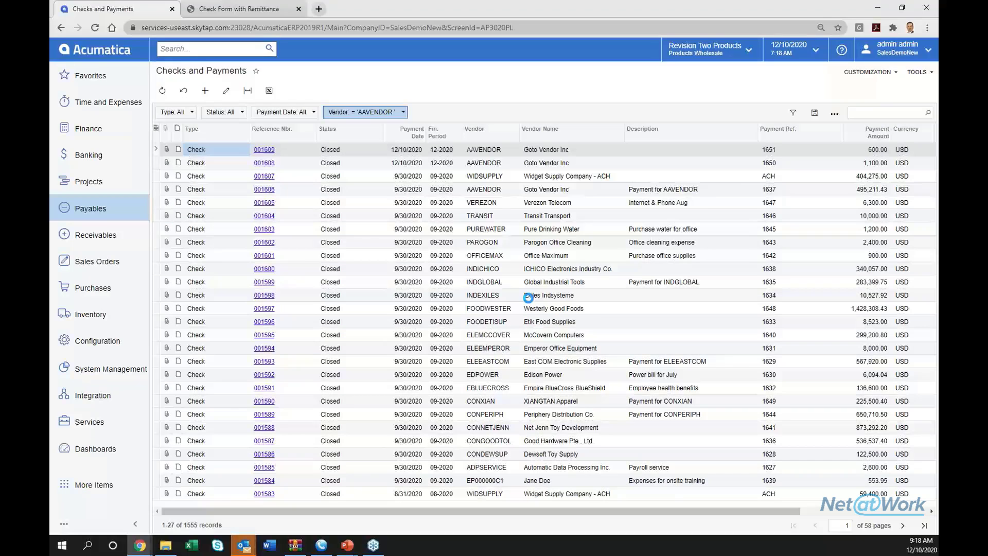
- Filter the AAVENDOR payments to payment dates between 1/1/2020 and 12/31/2020
click(419, 138)
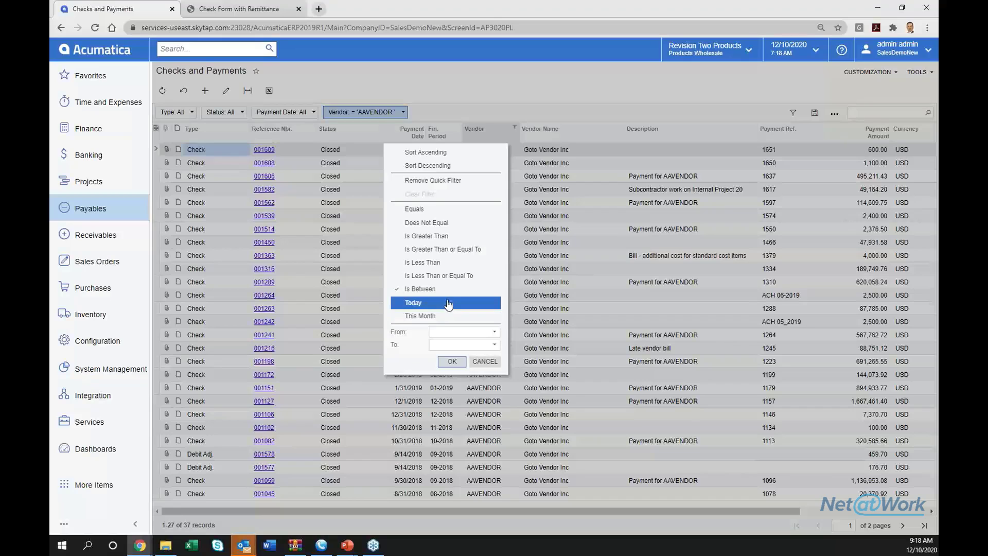
click(493, 331)
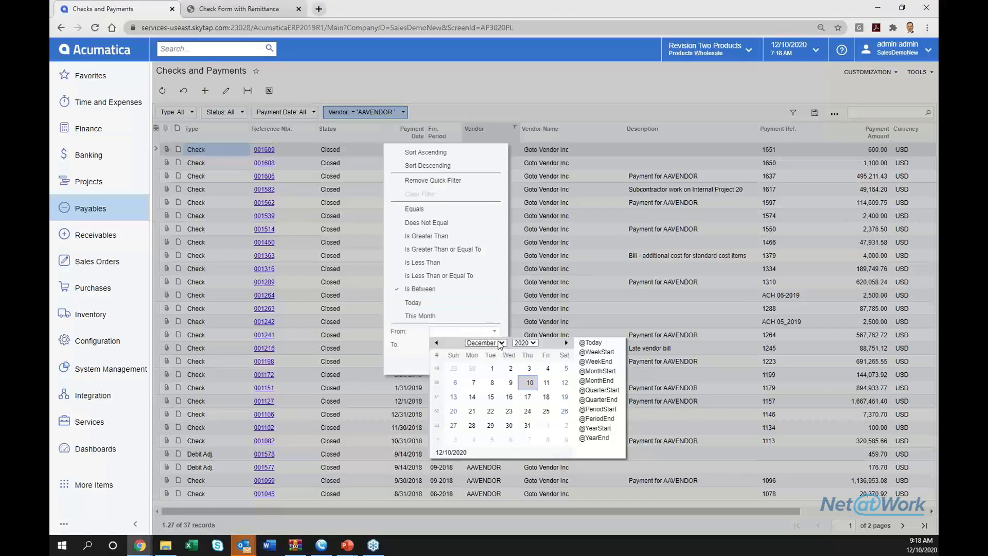
click(500, 342)
click(486, 360)
click(506, 369)
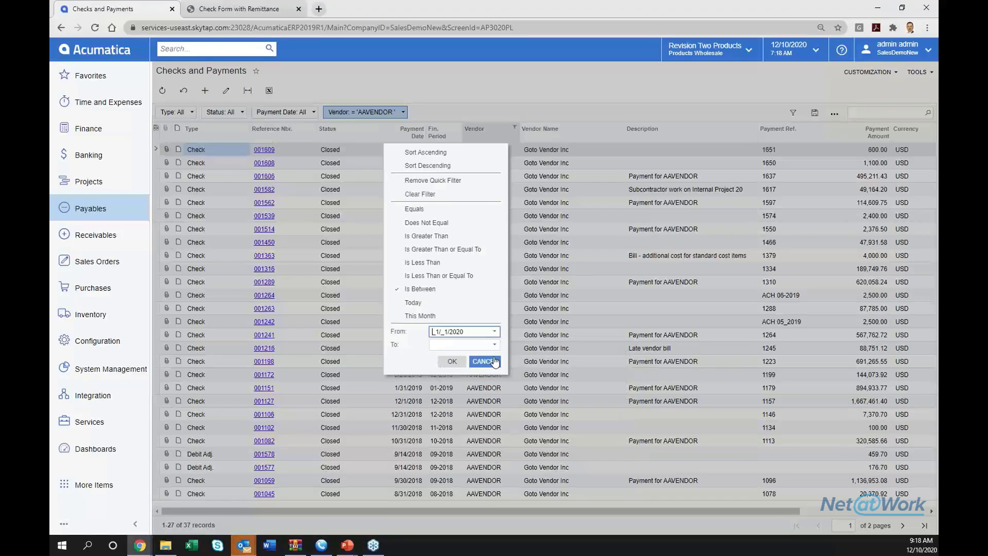
click(494, 344)
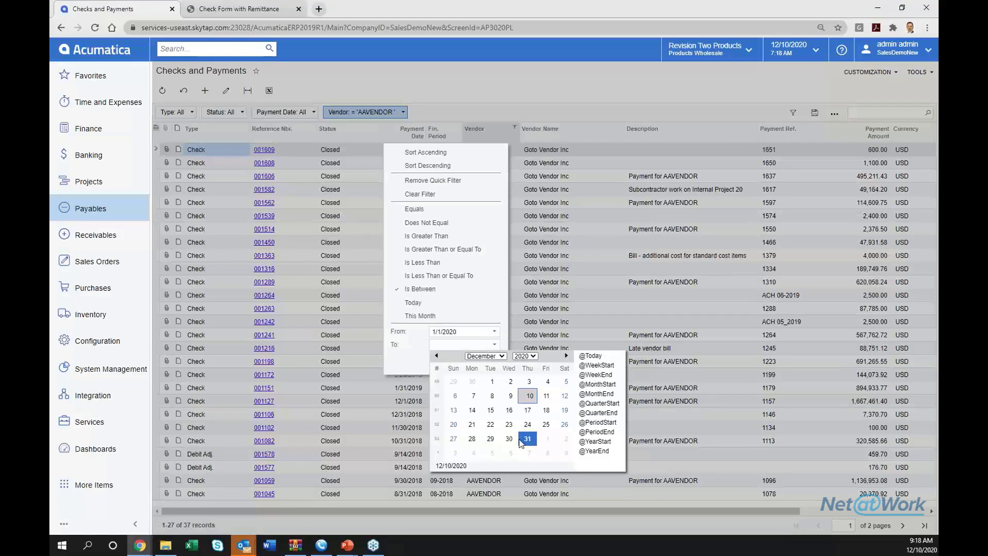
click(527, 439)
click(452, 362)
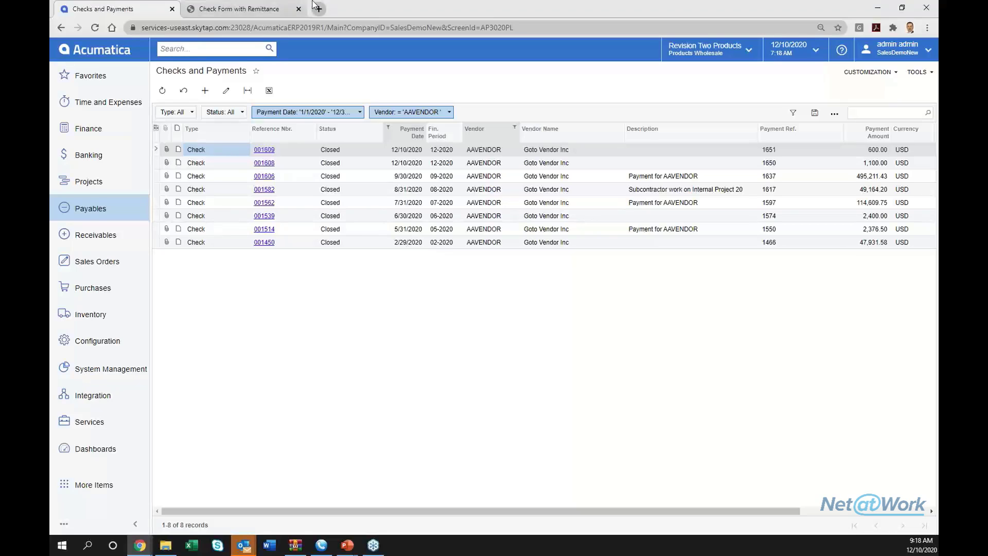
click(245, 4)
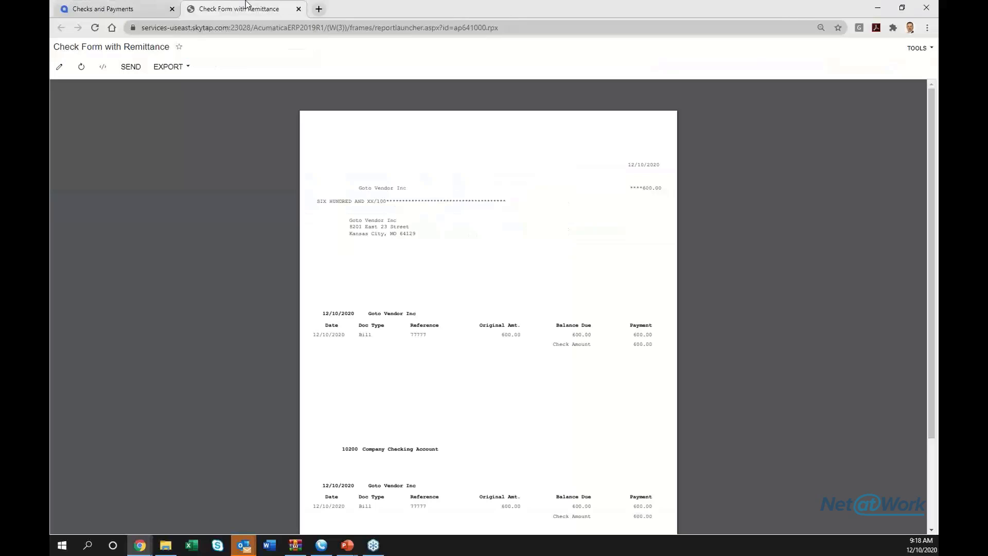
click(108, 6)
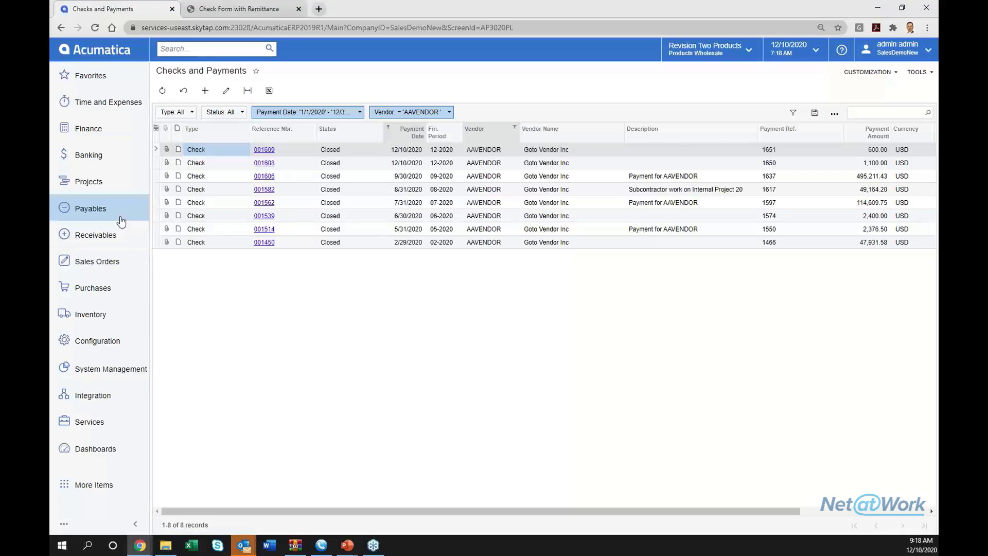
click(105, 208)
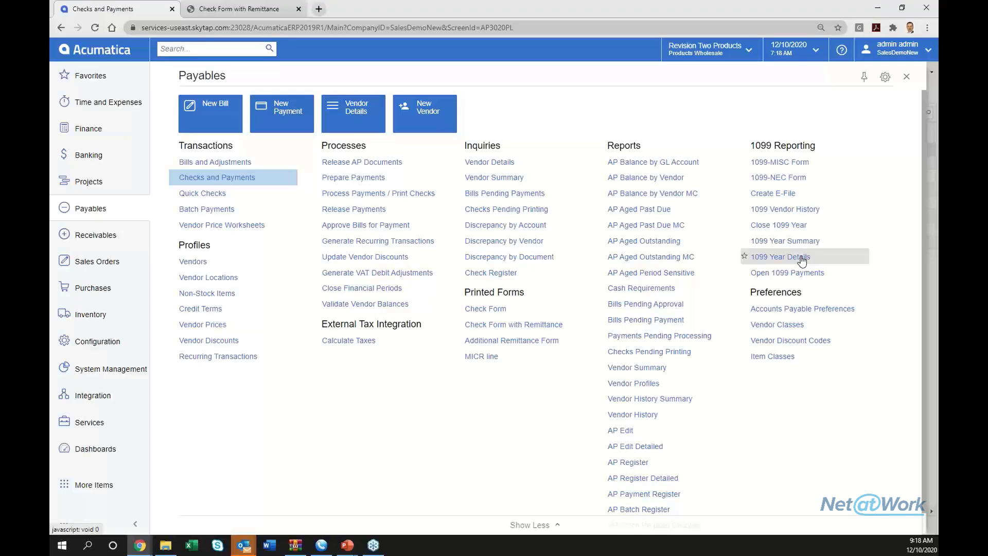
- Switch to the PowerPoint slide show and advance two slides past the 1099 Year Details Report slide
mouse_move(140, 545)
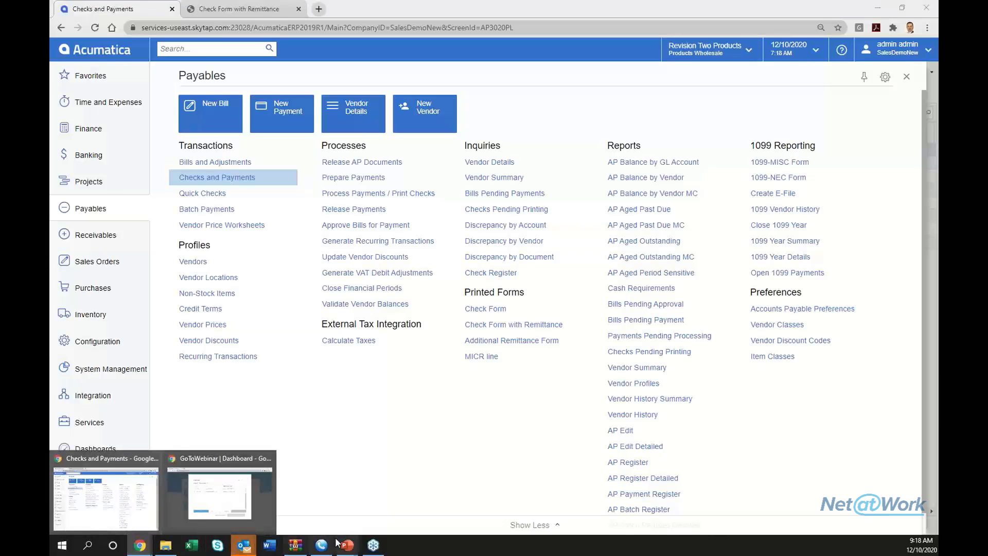
mouse_move(337, 542)
click(344, 510)
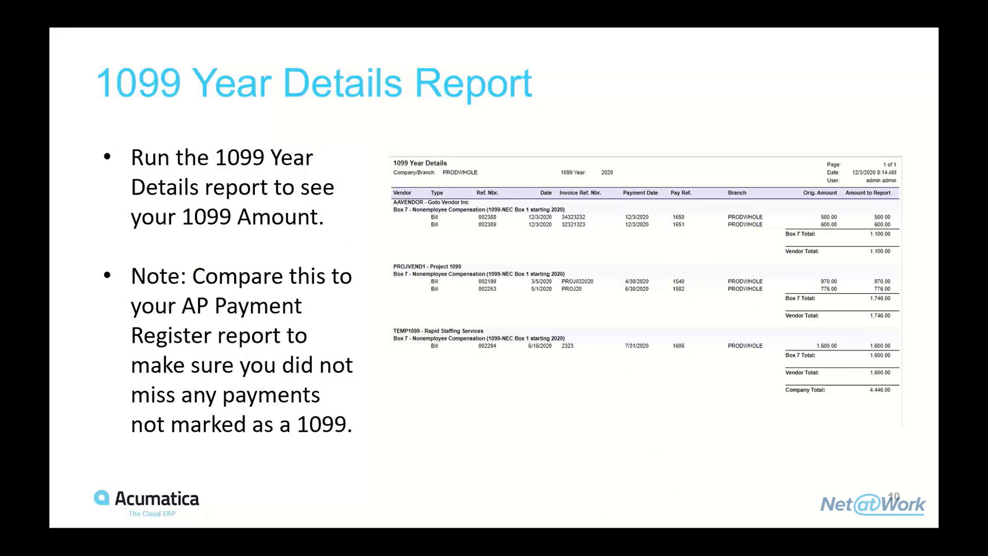
key(Right)
key(Right)
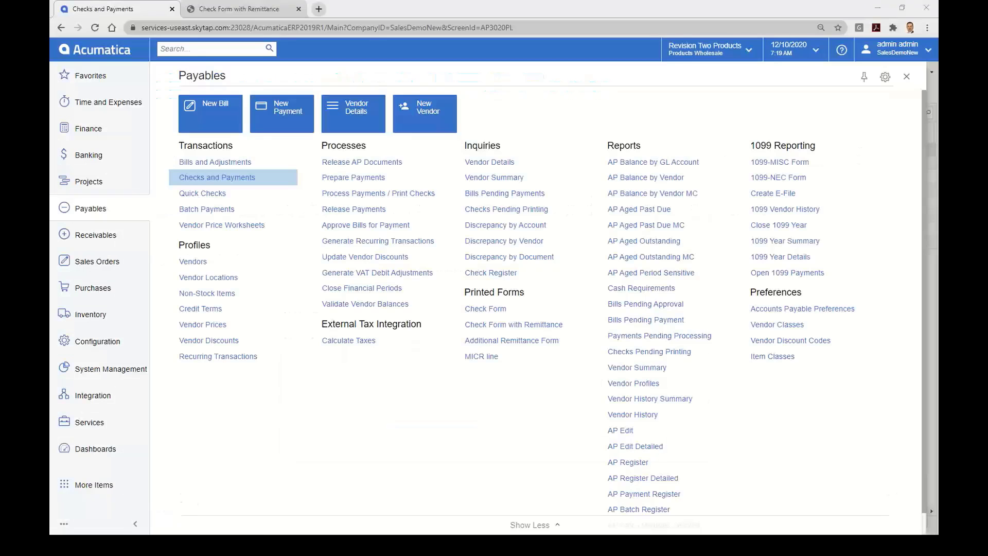
- Review the list of companies and branches available in Acumatica, keeping Products Wholesale as the current branch
click(725, 54)
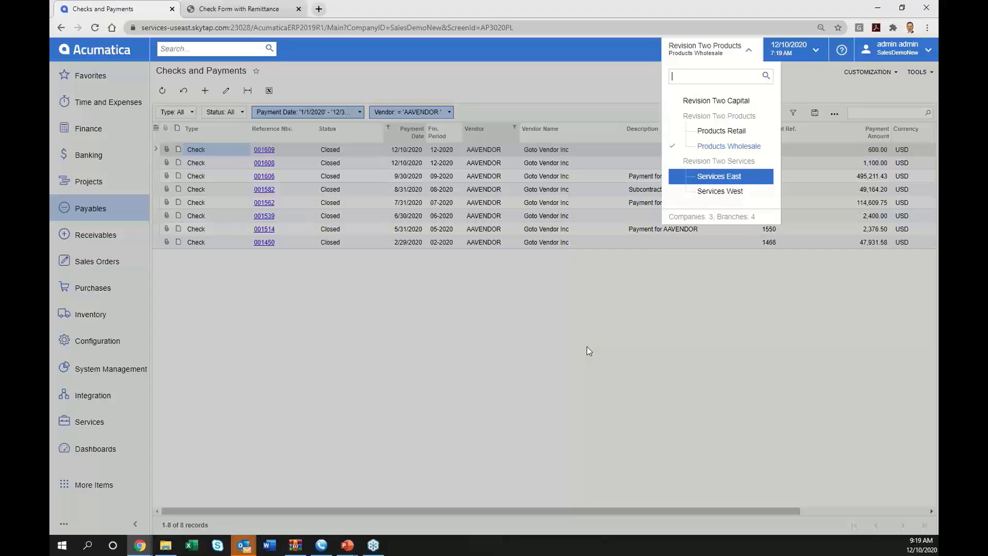
click(96, 215)
click(878, 10)
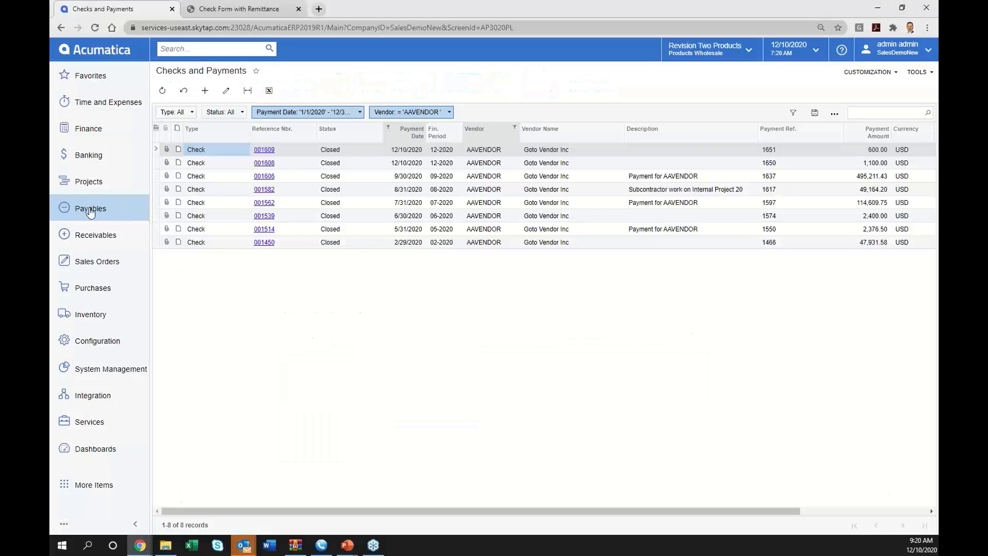
- Open the 1099-NEC Form report from the Payables 1099 reporting section
click(91, 209)
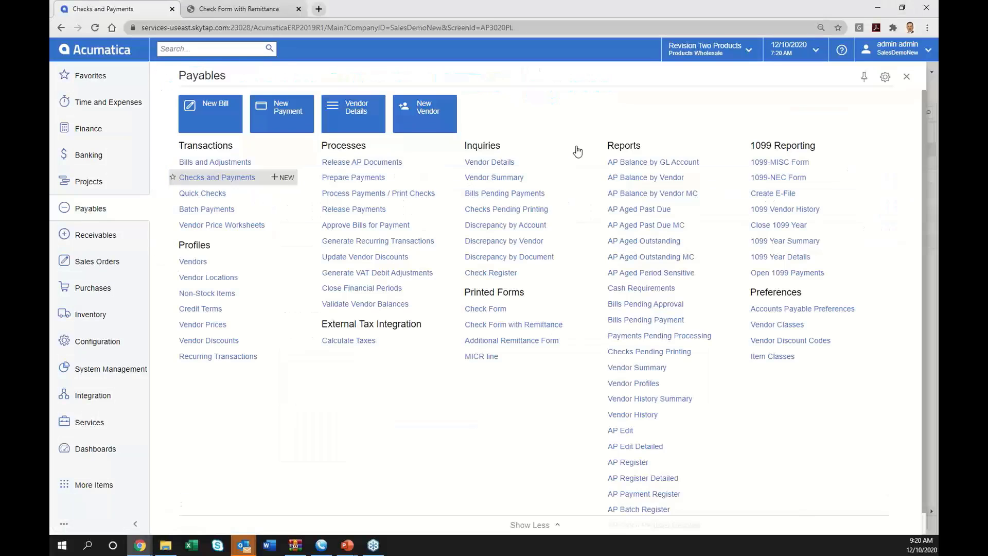
click(801, 178)
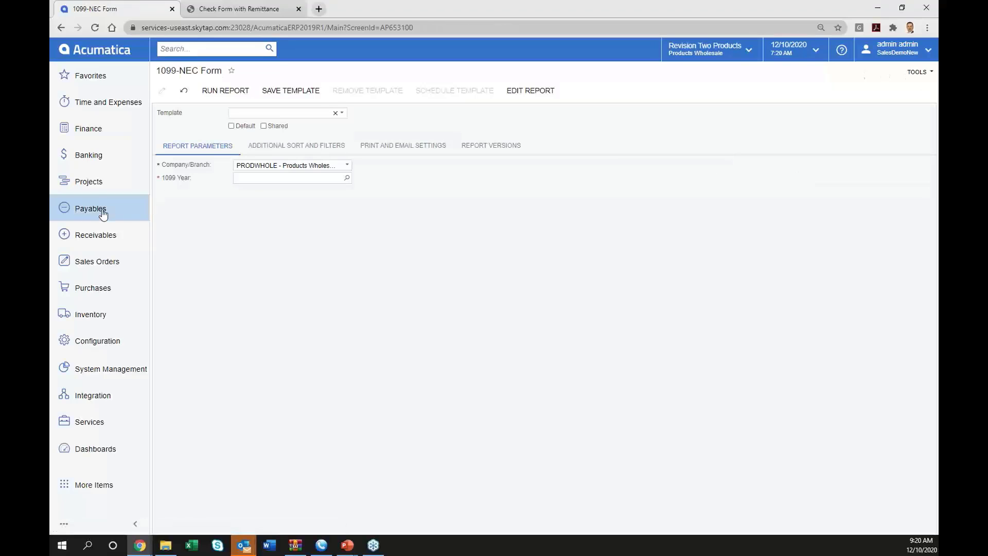
click(103, 215)
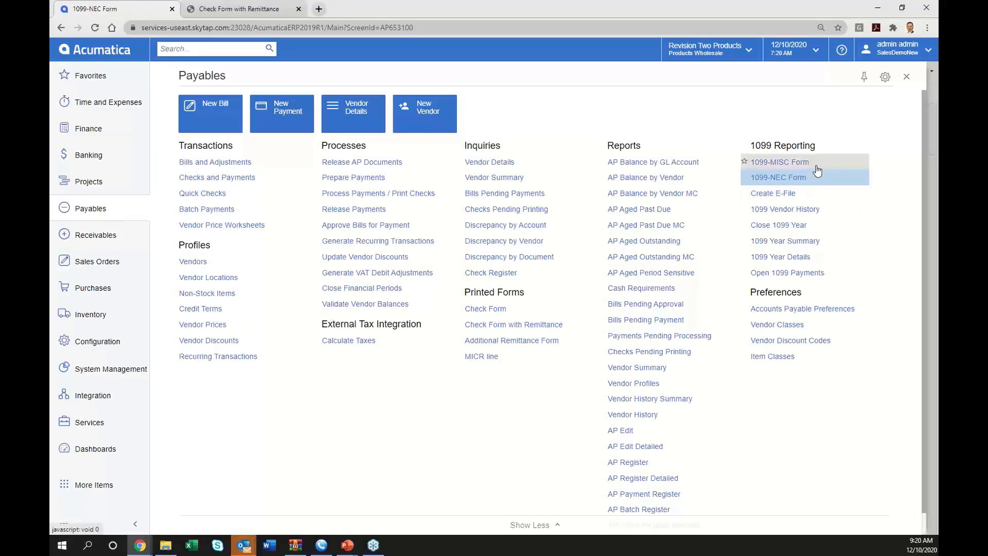
click(850, 177)
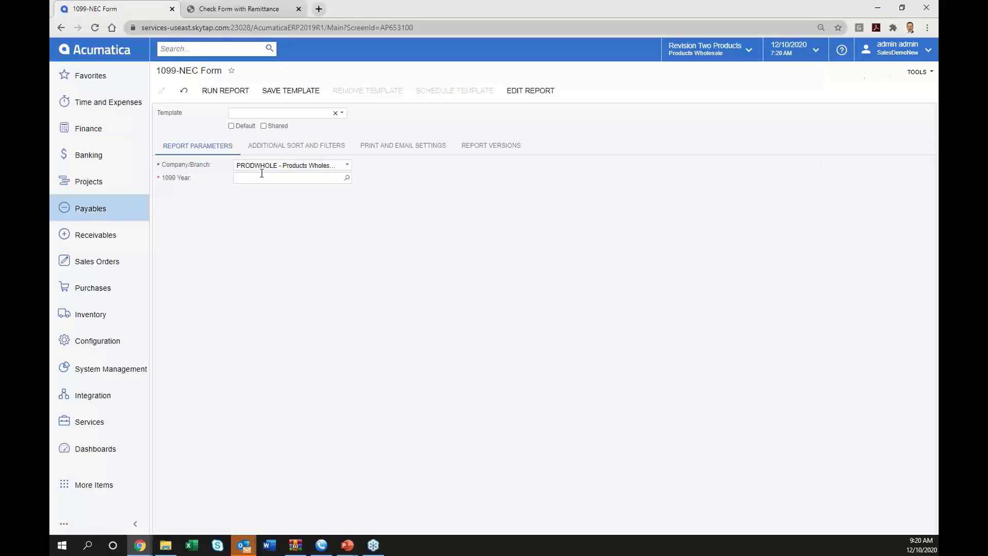
- Set the 1099-NEC report parameters to company/branch PRODWHOLE - Products Wholesale and 1099 year 2020
click(347, 166)
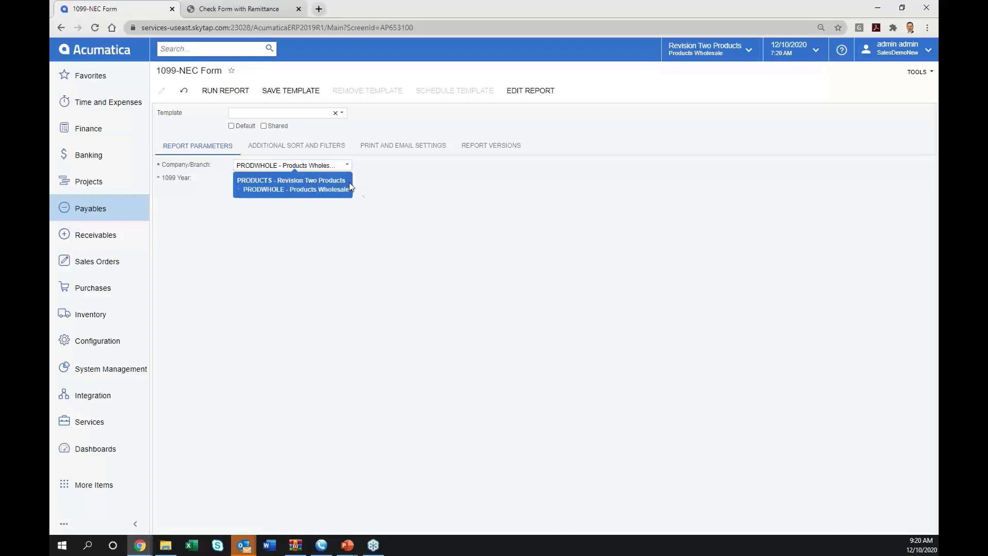
click(350, 189)
click(346, 177)
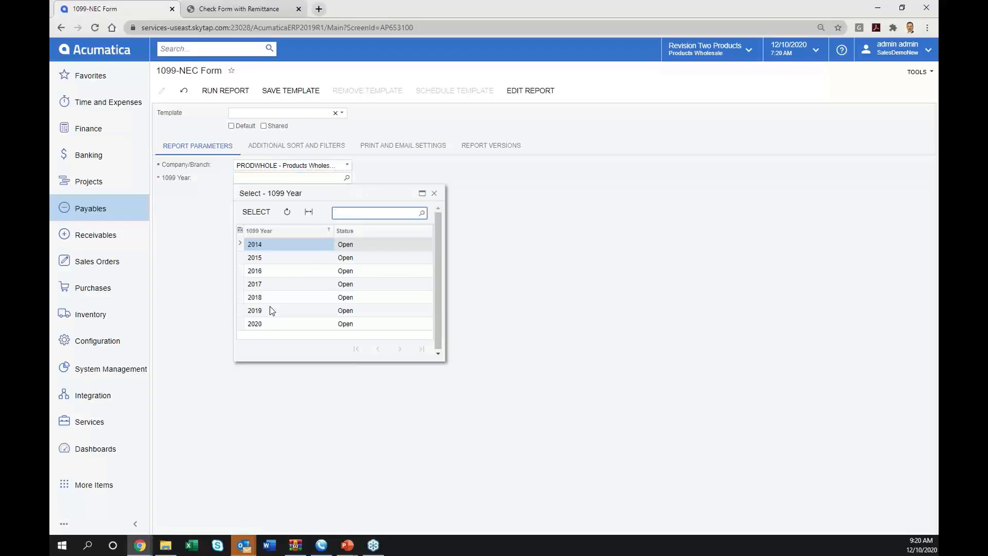
double_click(267, 323)
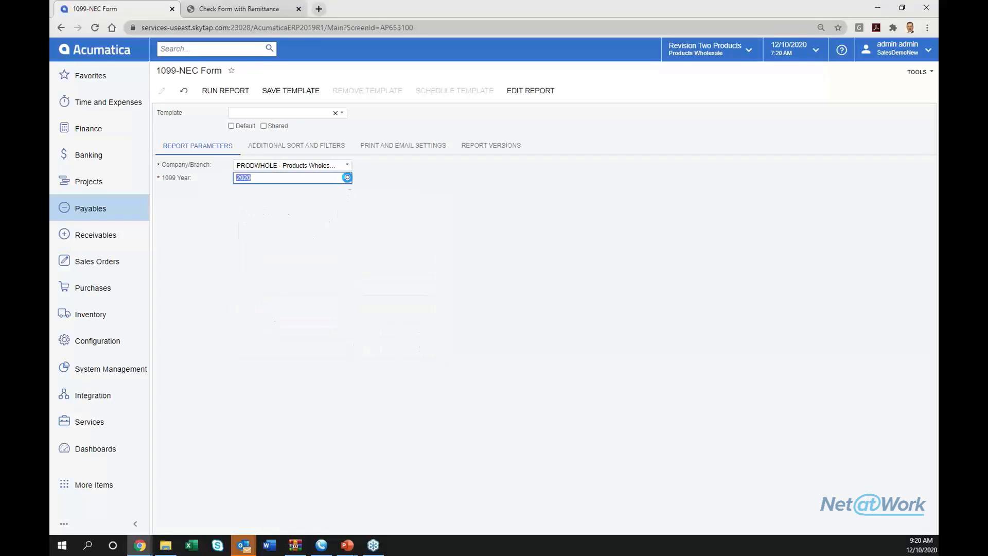
click(346, 177)
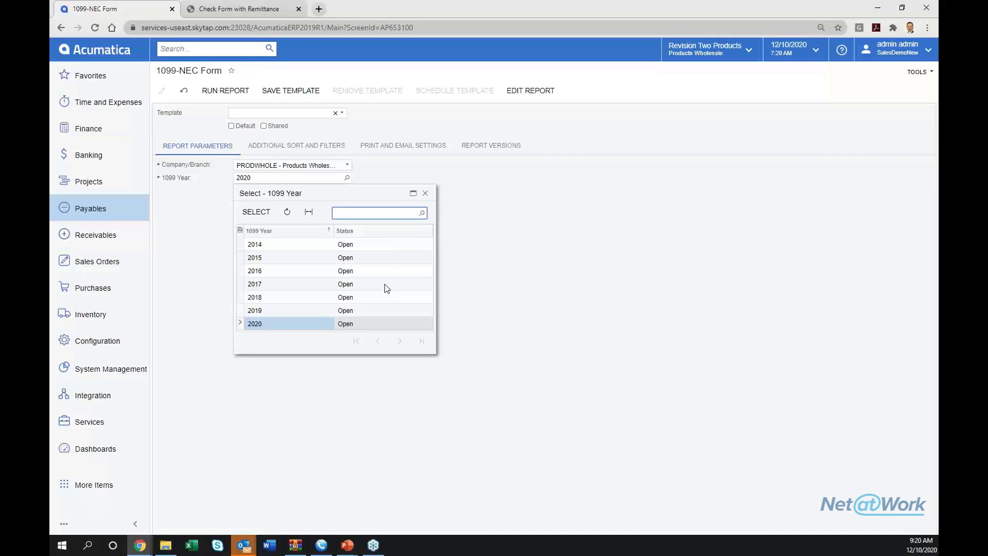
double_click(285, 326)
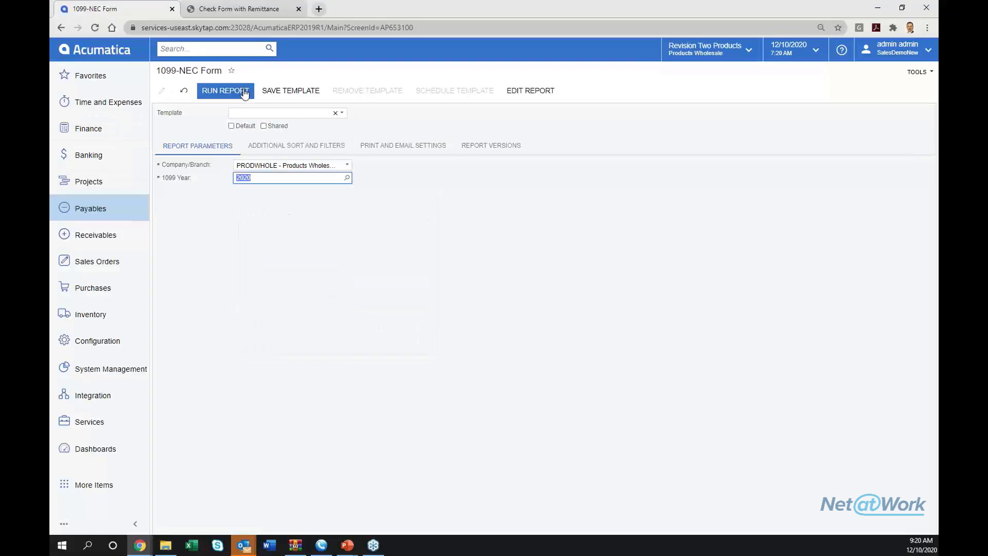
- Add a filtering condition to the 1099-NEC report where Vendor.Vendor equals AAVENDOR
click(321, 148)
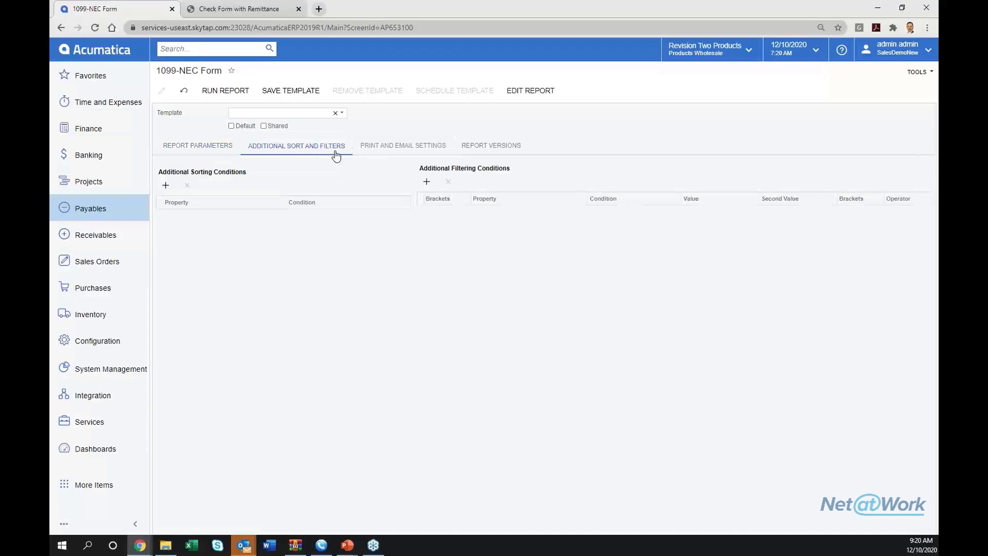
click(427, 182)
click(551, 212)
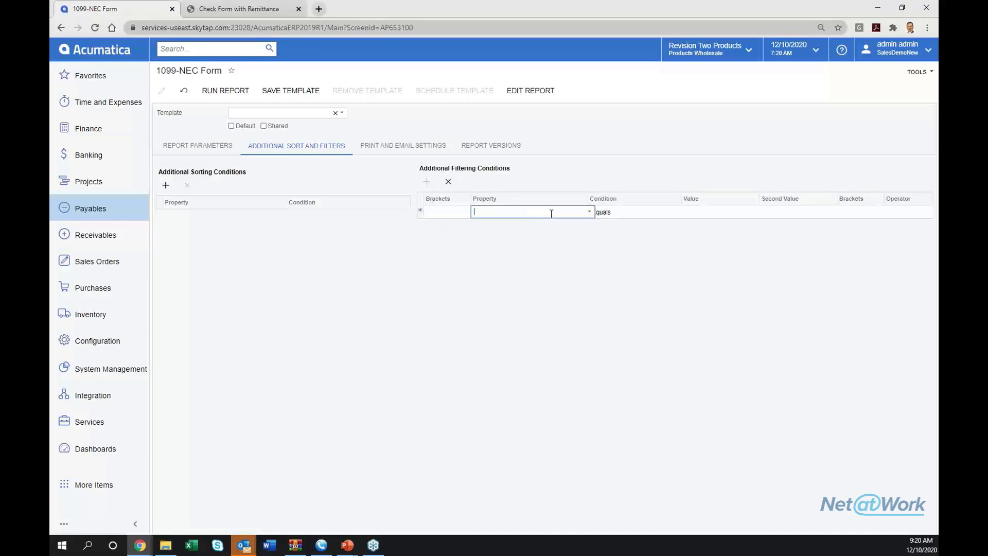
click(589, 212)
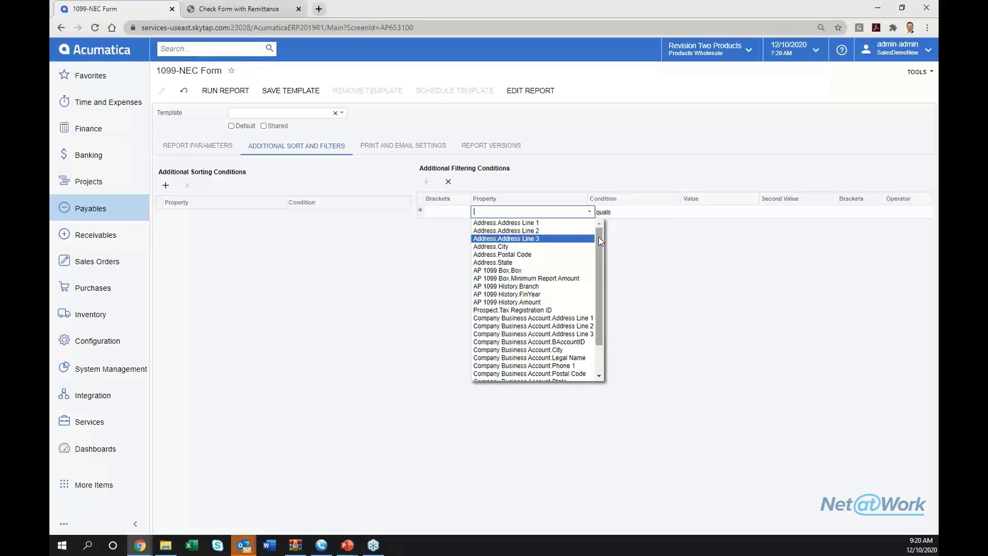
scroll(598, 237, down, 2)
click(510, 361)
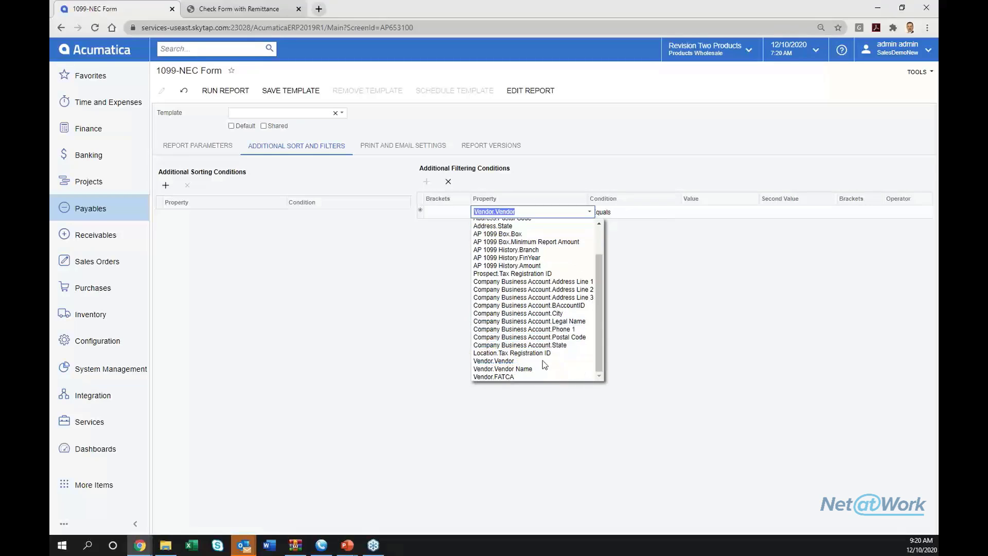
click(690, 216)
click(763, 212)
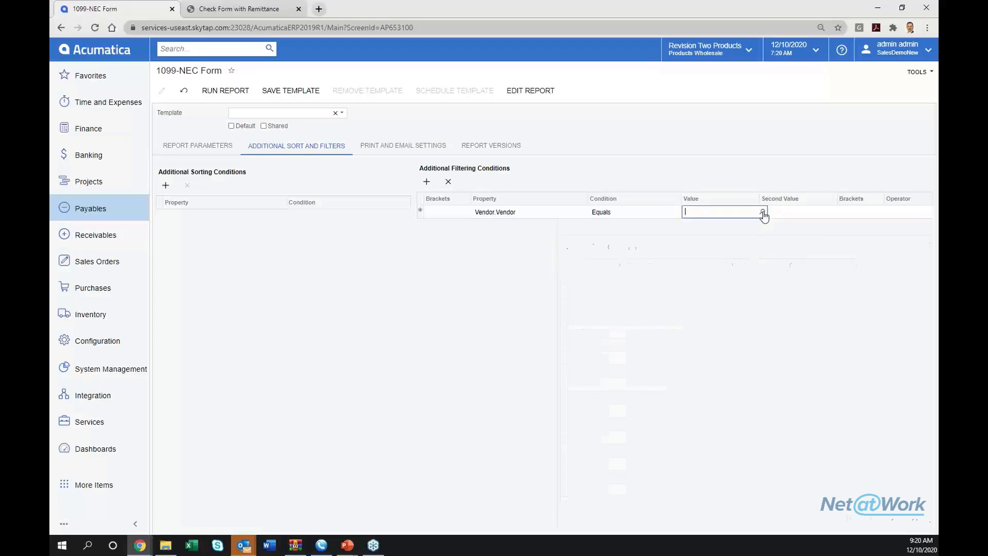
double_click(652, 278)
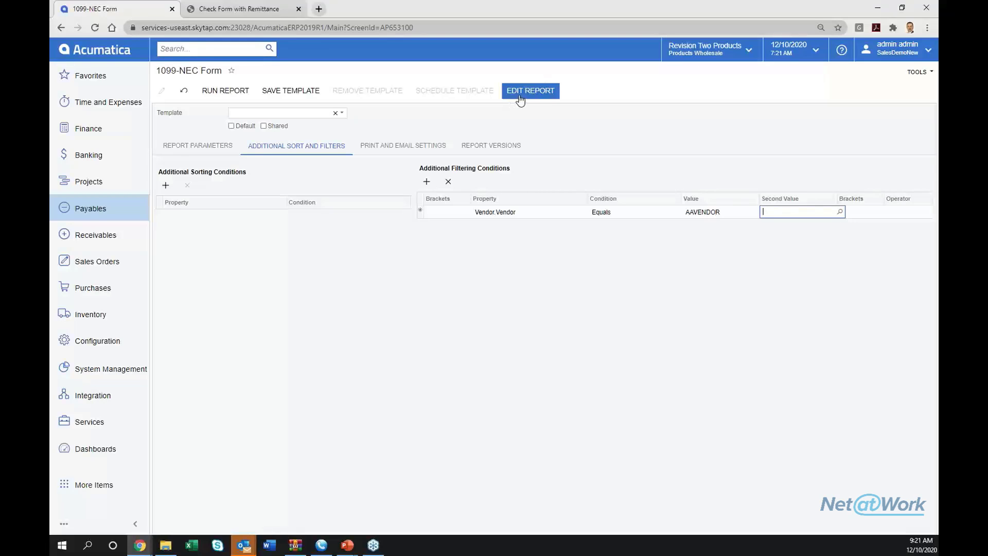
- Locate the Report Designer among the installed Acumatica programs in Windows without launching it, and return to the 1099-NEC Form
click(555, 95)
click(61, 546)
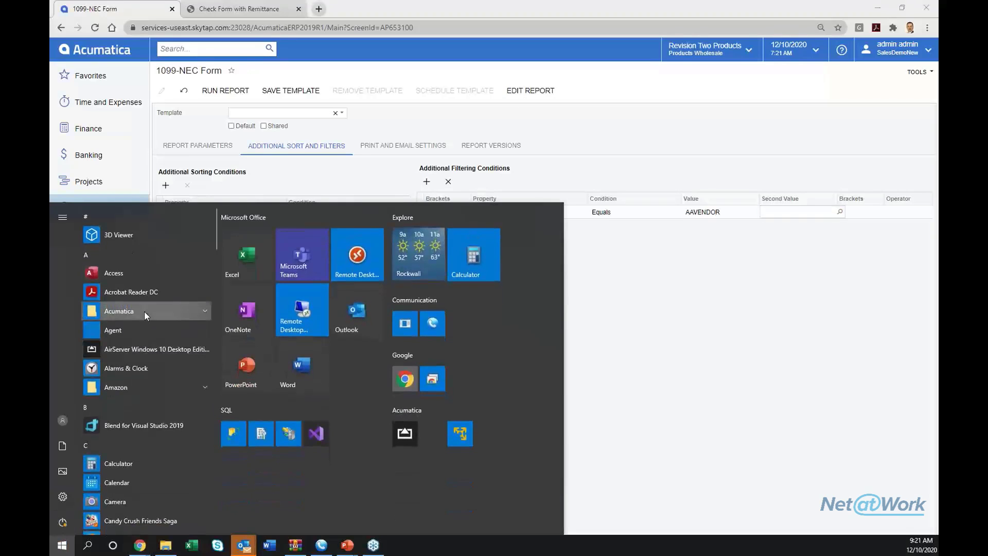
click(144, 312)
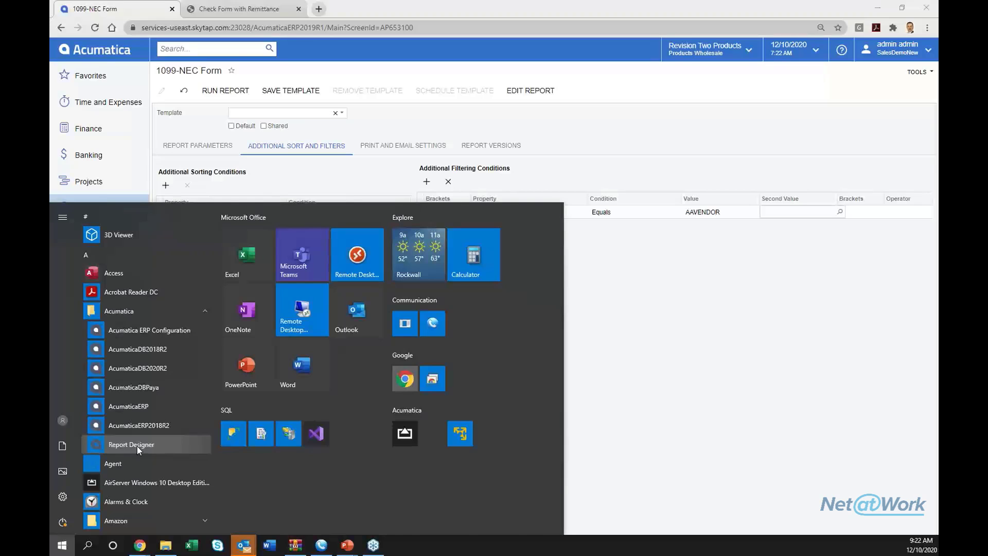
click(641, 135)
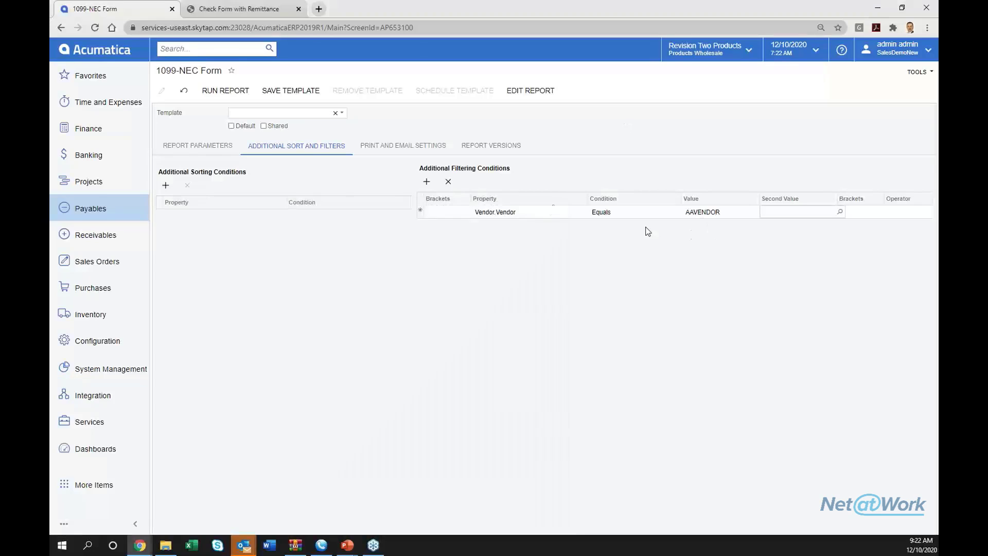
- Remove the AAVENDOR filtering condition and run the 1099-NEC report
click(447, 182)
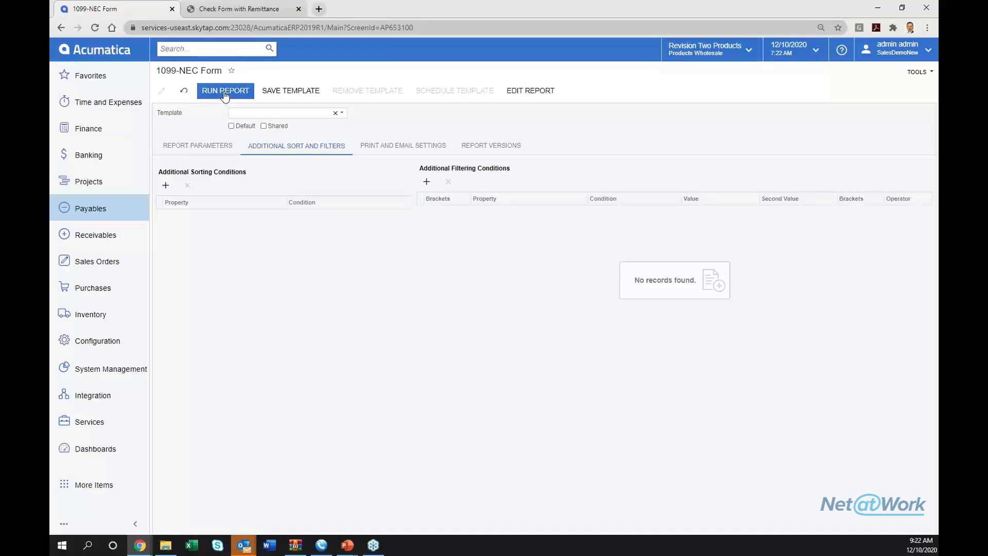
click(216, 97)
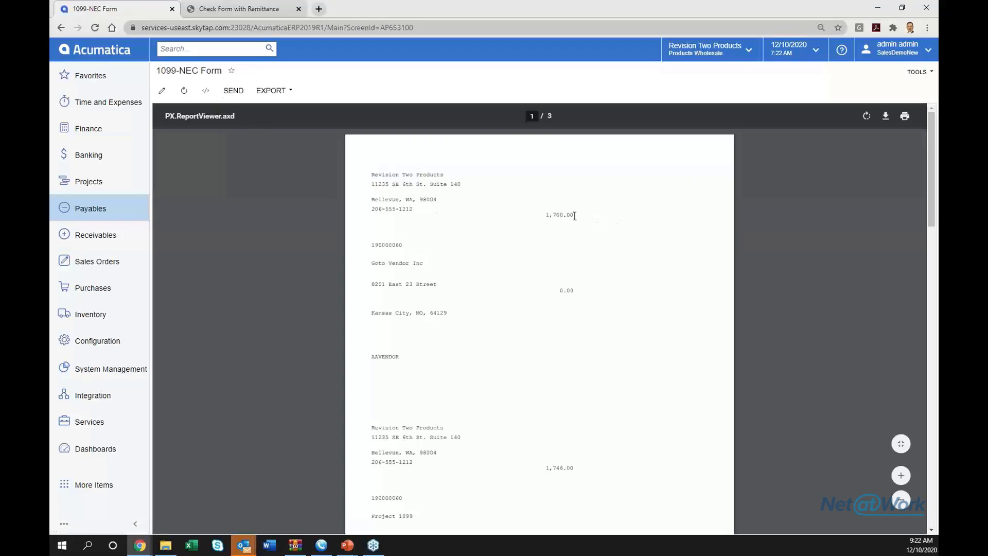
- Review the vendor amounts on each page of the 1099-NEC report and the totals page at its end
scroll(542, 208, down, 4)
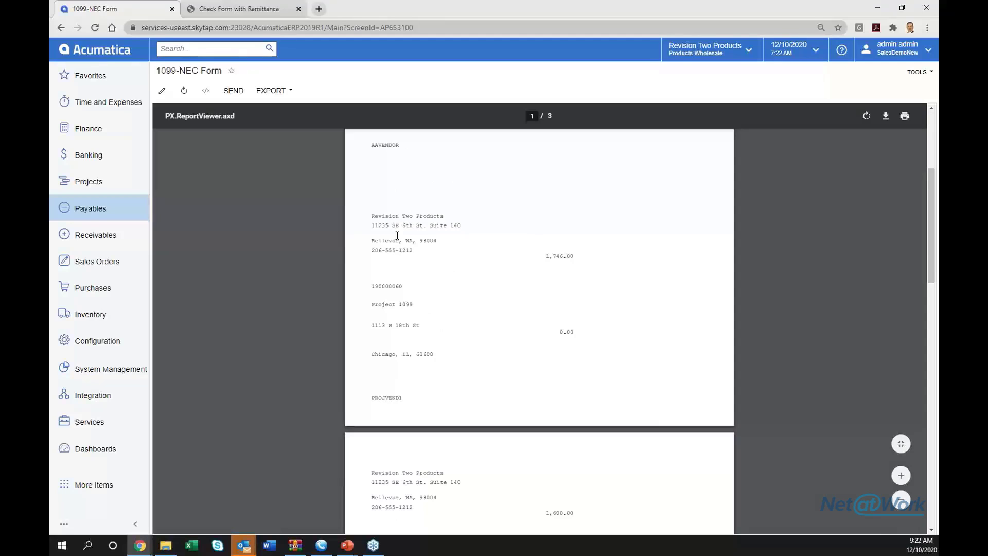
scroll(403, 325, up, 2)
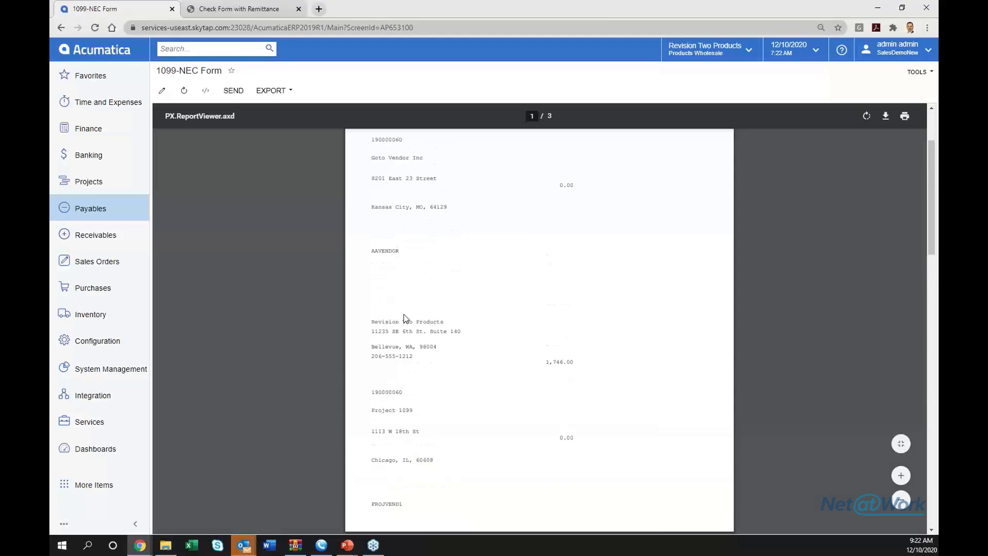
scroll(404, 318, down, 7)
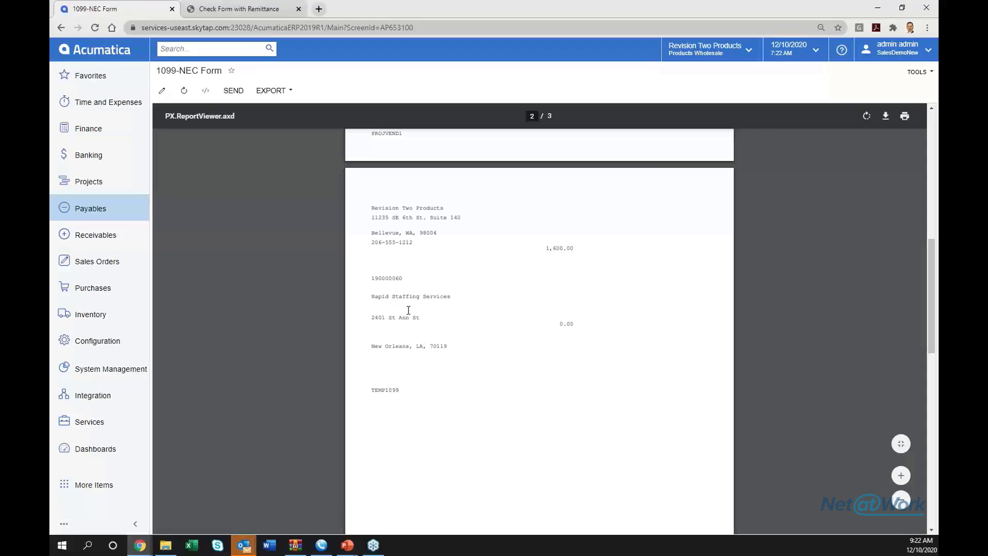
scroll(410, 310, down, 5)
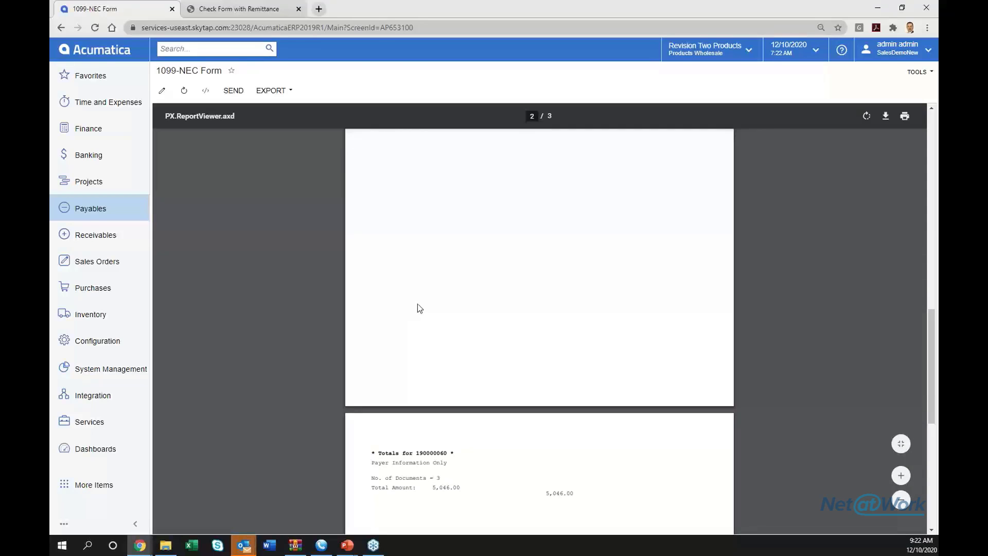
scroll(417, 307, down, 3)
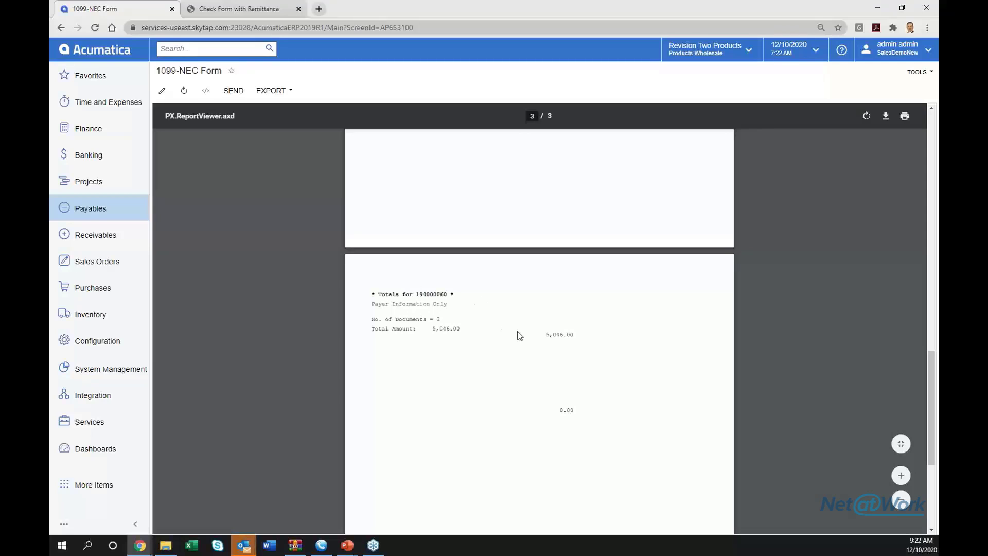
scroll(571, 366, down, 4)
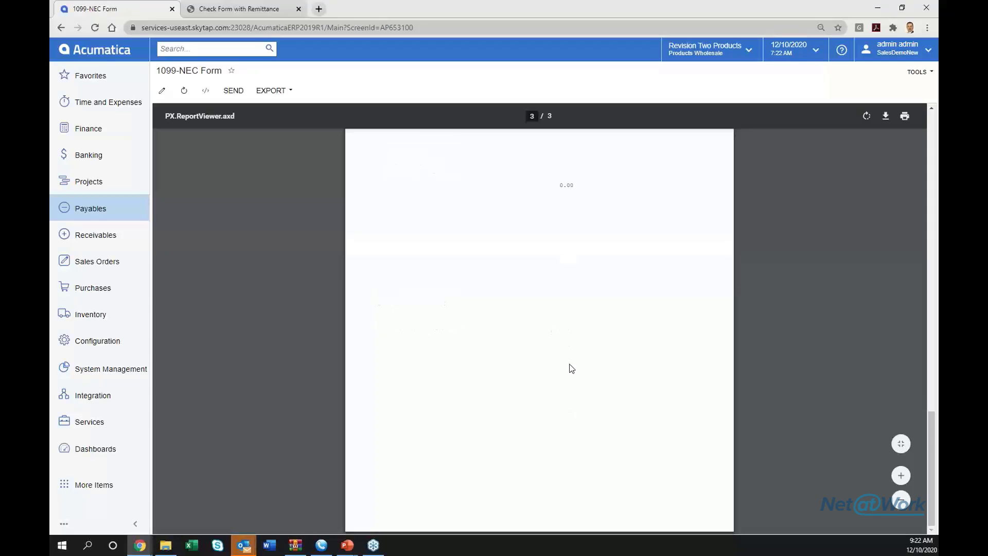
scroll(570, 366, up, 4)
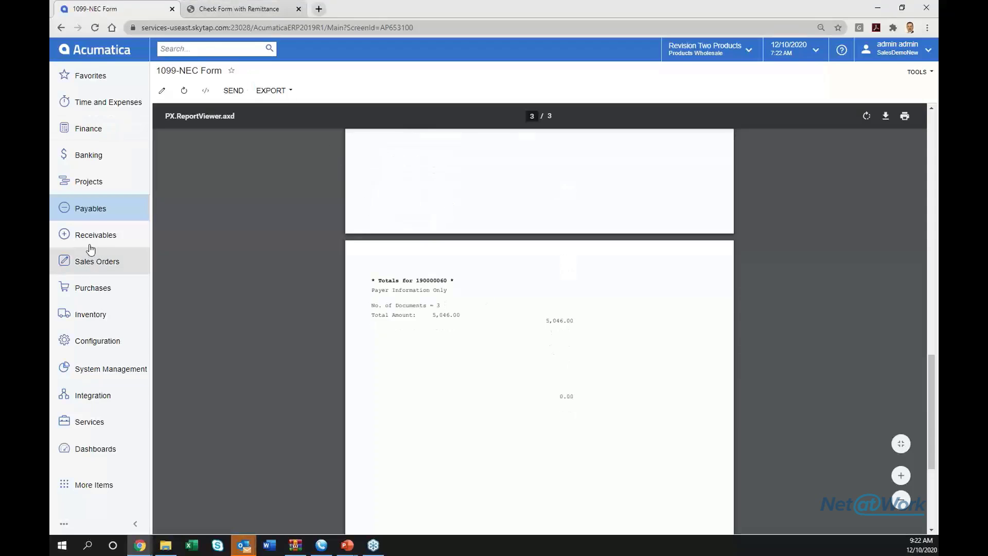
- Open the 1099-MISC Form report and set the 1099 year to 2020, keeping NEC (Box 7) at All Boxes
click(99, 220)
click(791, 164)
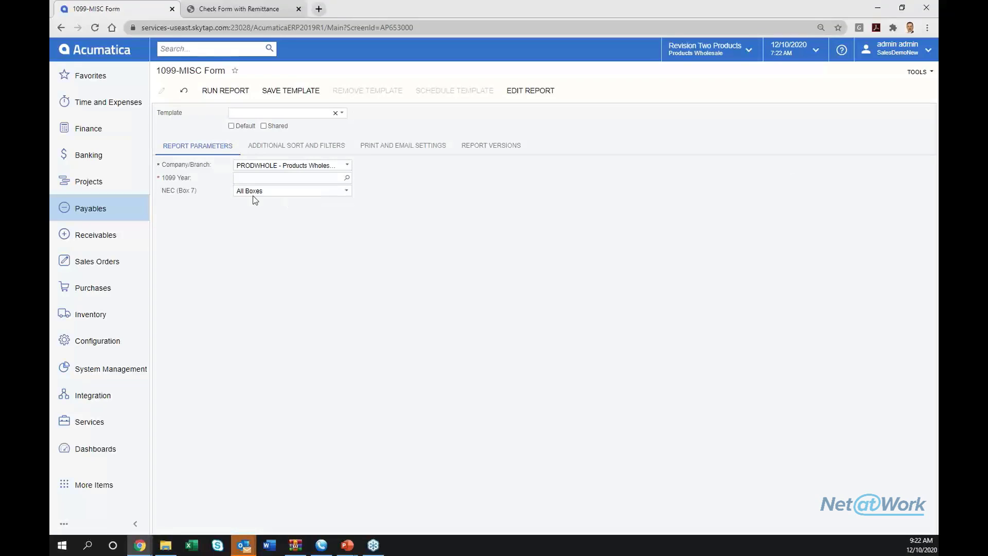
click(294, 176)
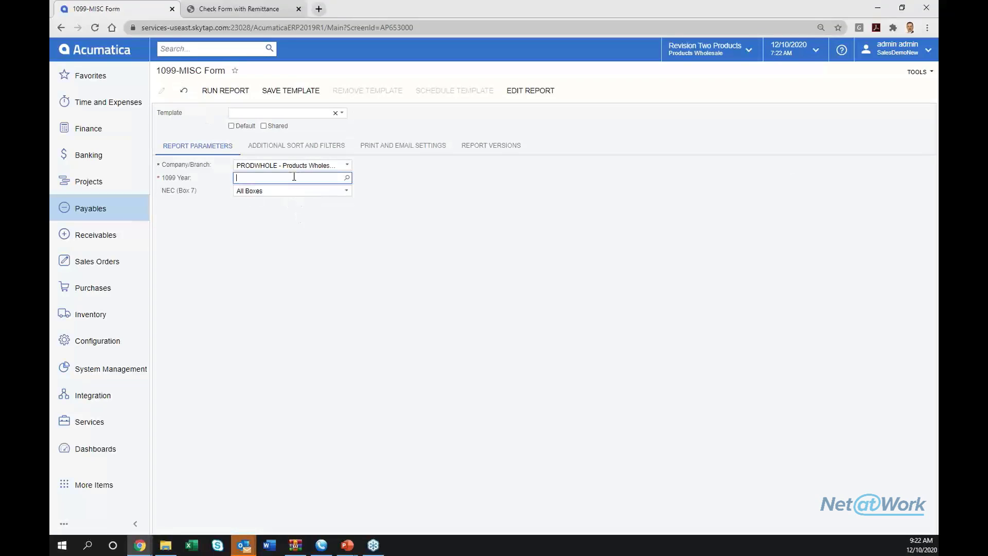
text(2020)
click(348, 194)
click(393, 196)
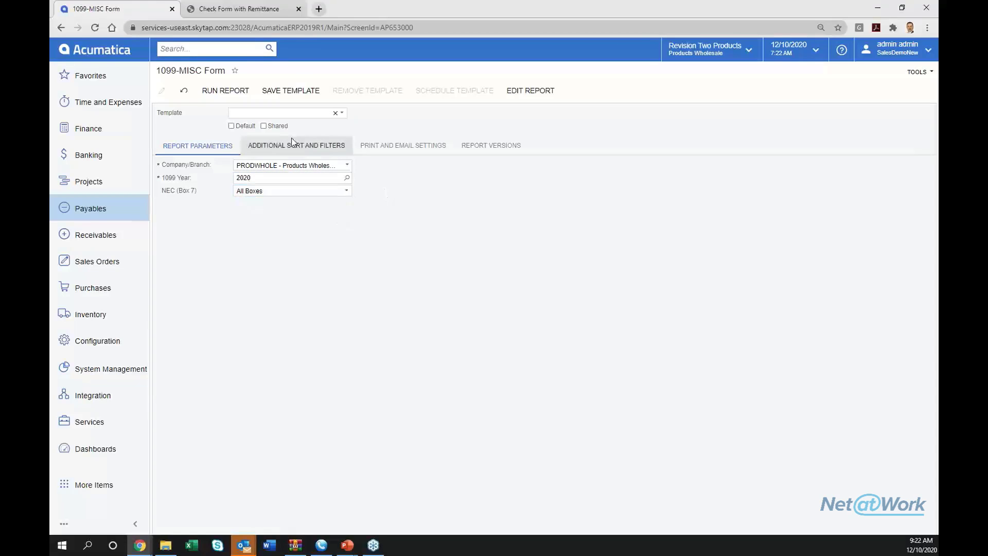
- Run the 1099-MISC report and examine its totals page
click(243, 93)
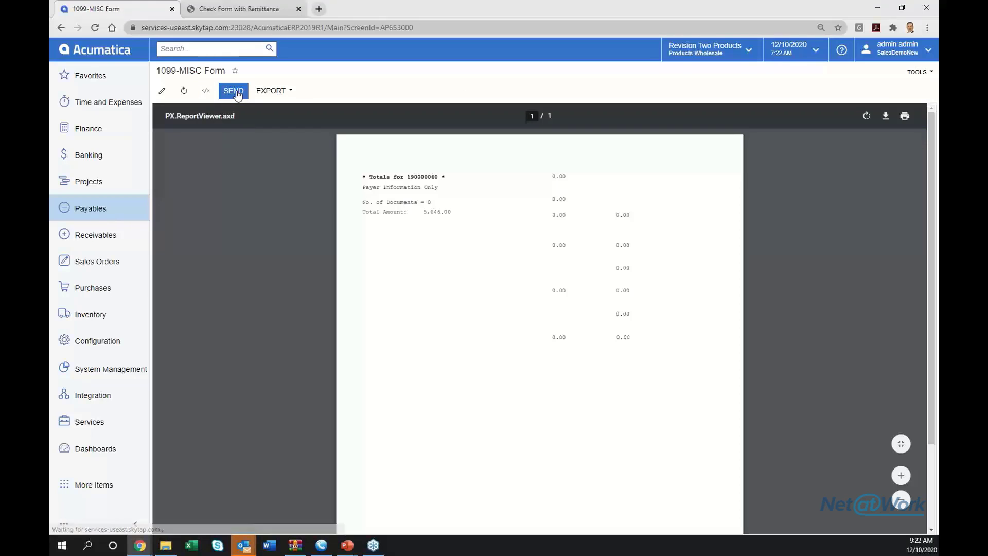
scroll(555, 326, down, 3)
scroll(553, 329, up, 3)
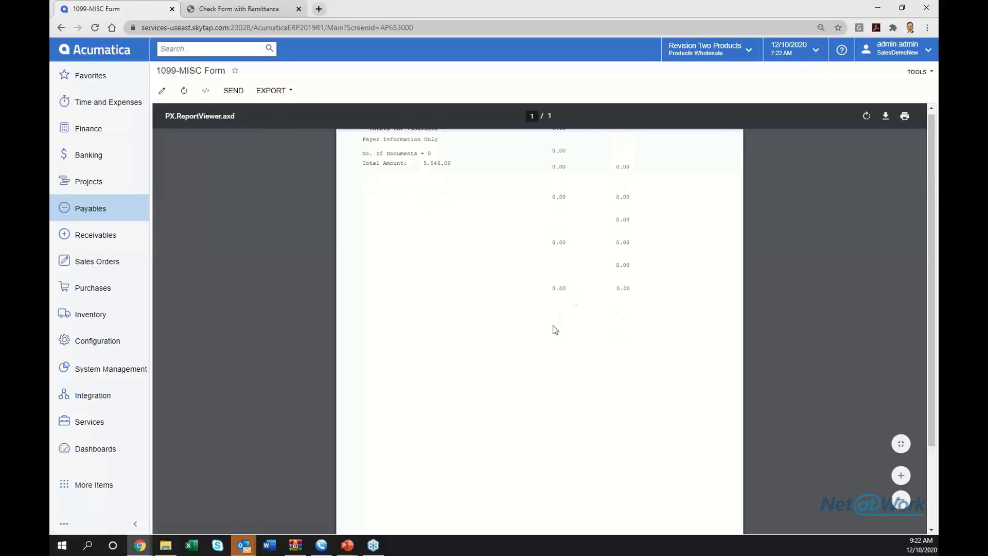
- Return to the 1099-NEC Form report page, then minimize the browser to show the PowerPoint slide on printing the 1099-NEC form
click(59, 28)
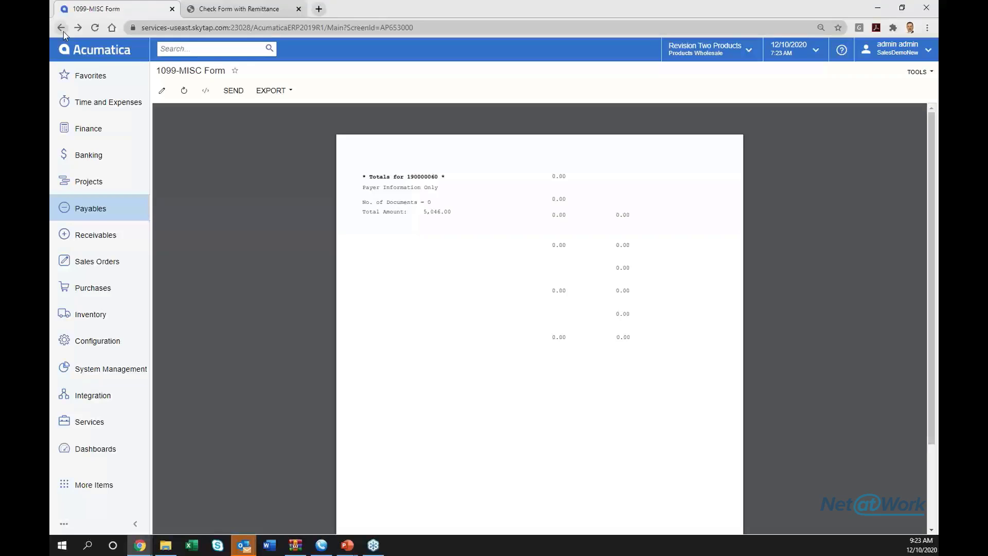
click(63, 29)
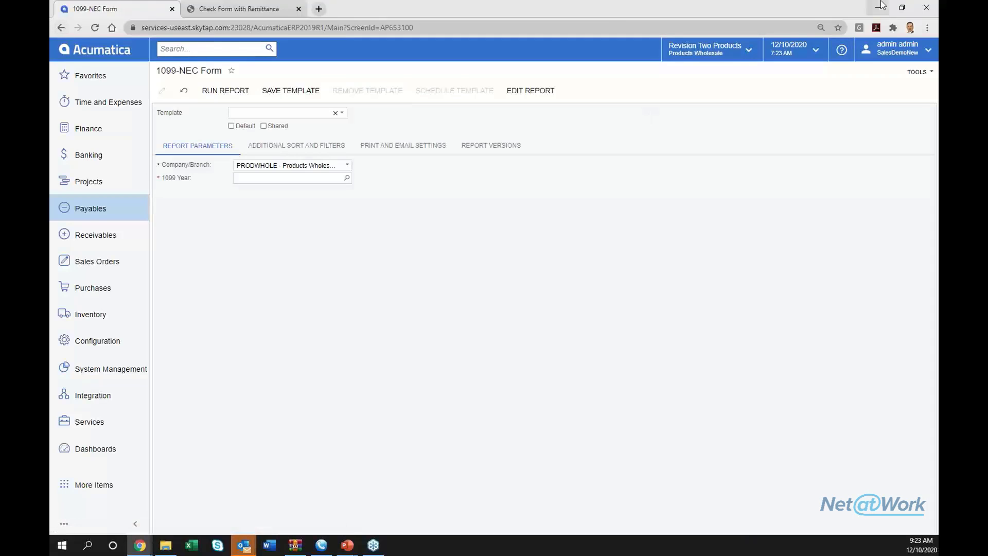
click(881, 6)
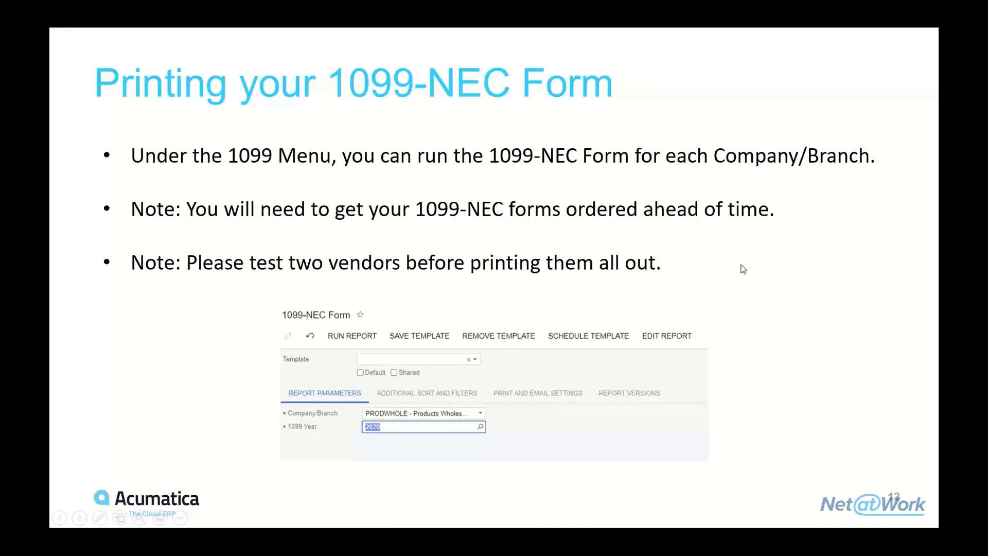
- Advance the slide show to the slide on filing the 1099-NEC form
key(Right)
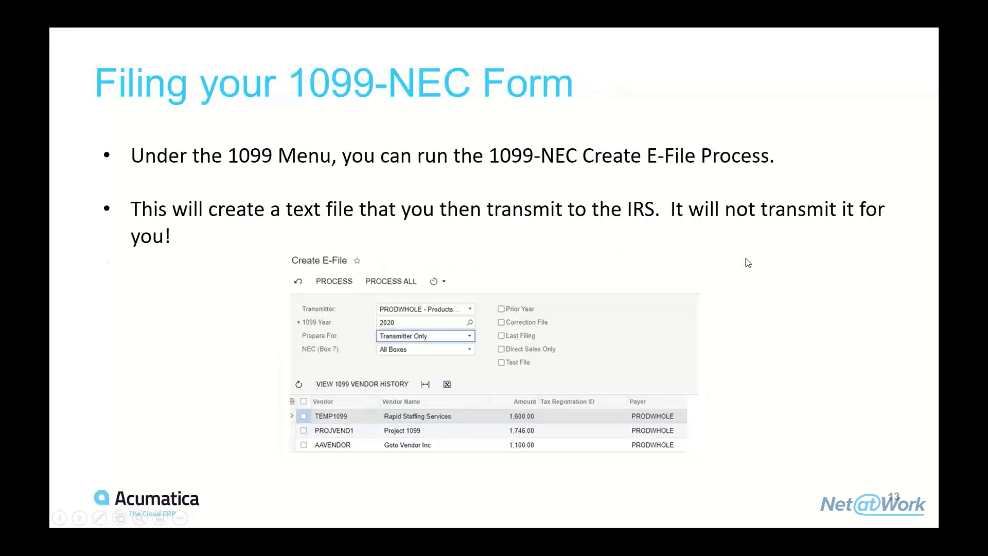
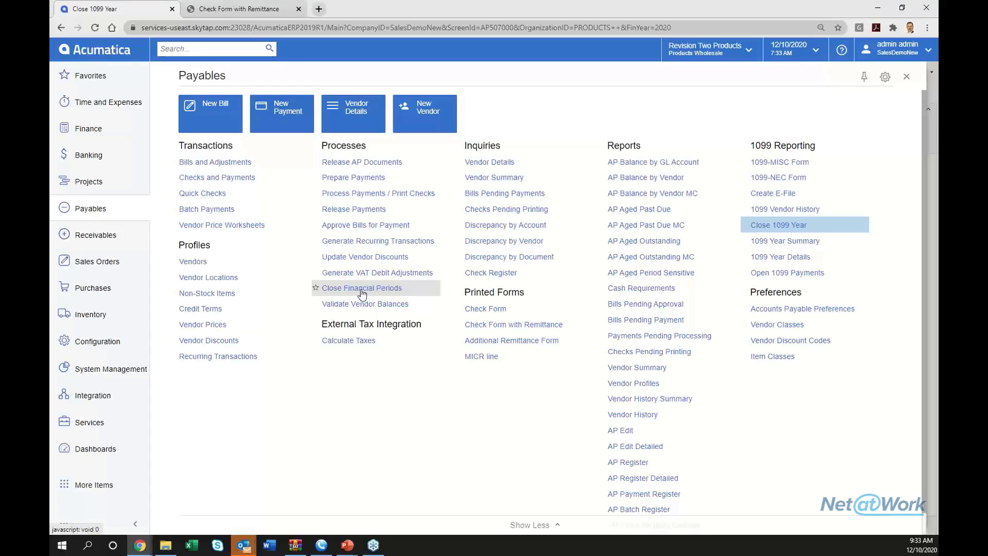
- Search Acumatica for "close" and open the Payables Close Financial Periods page
click(192, 53)
text(close)
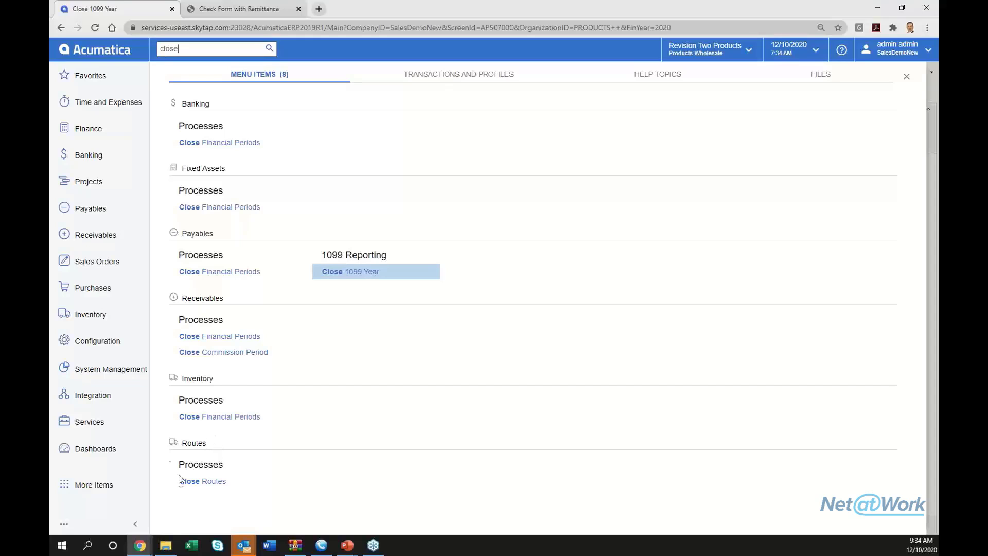
click(243, 272)
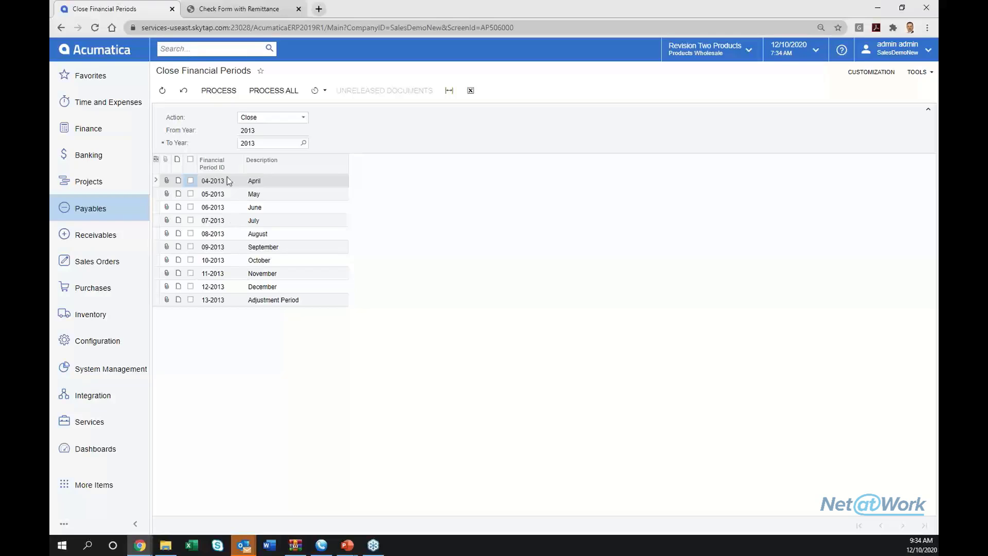
- Select the financial periods from April through September 2013 for closing
click(253, 132)
click(191, 180)
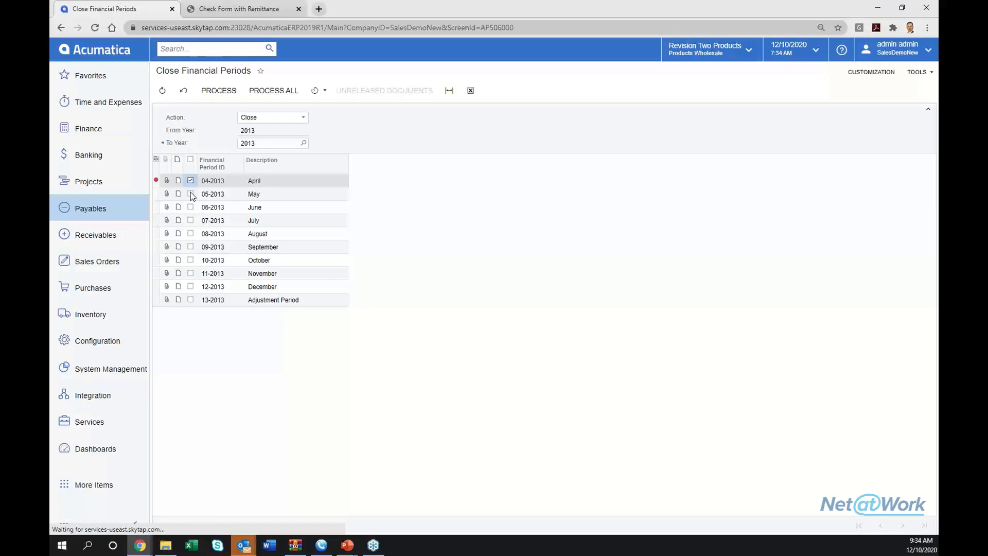
click(191, 194)
click(190, 207)
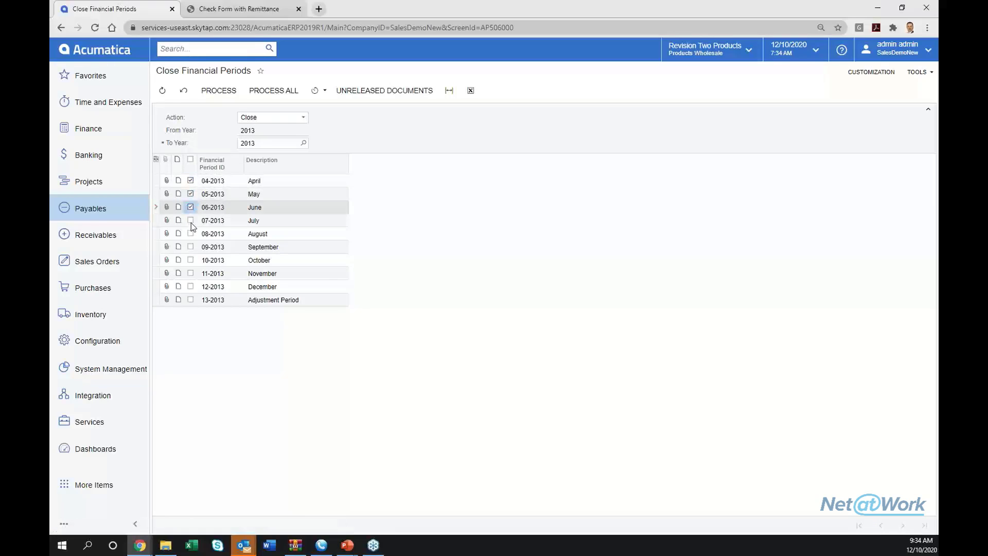
click(191, 221)
click(189, 234)
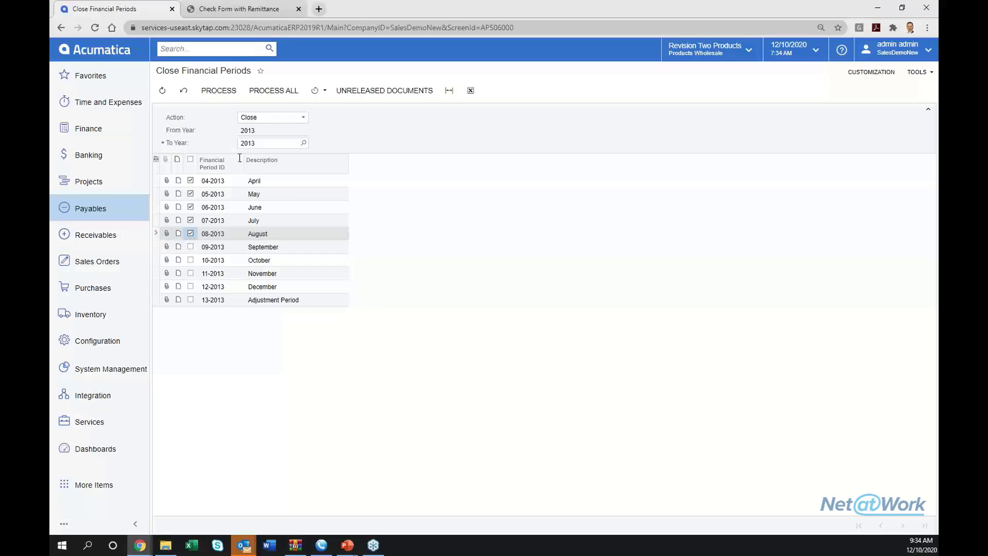
click(191, 246)
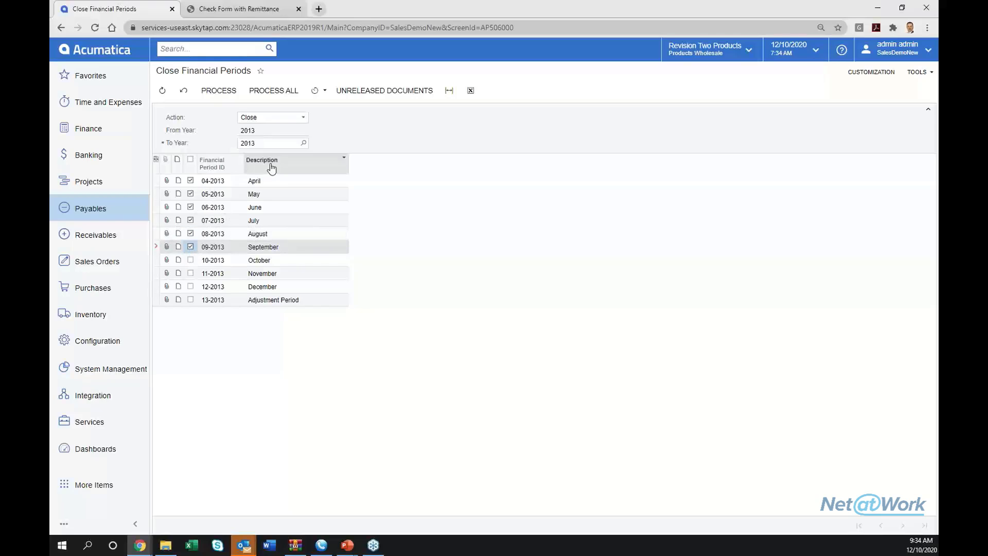
- Extend the closing range to year 2015, select all listed periods, and check them for unreleased documents
click(302, 145)
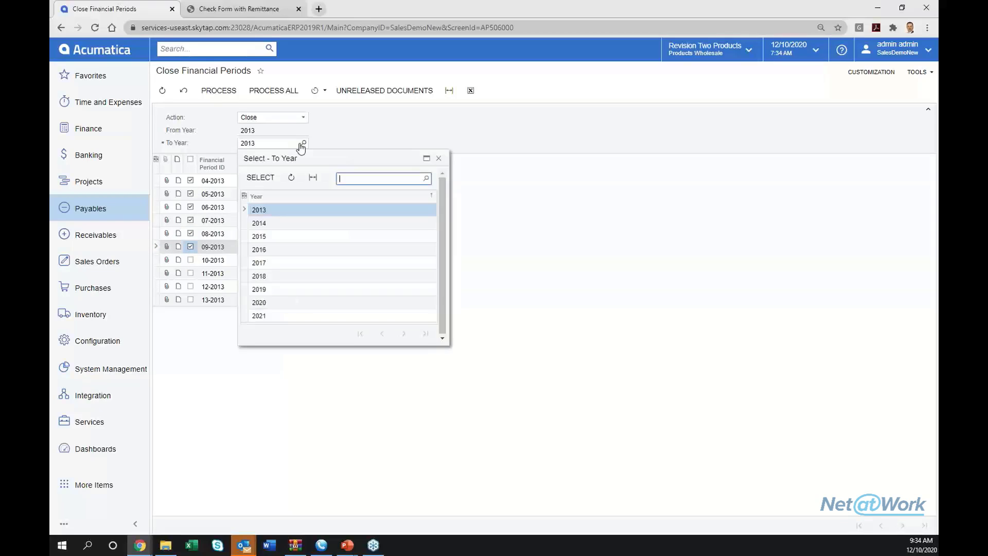
click(265, 236)
double_click(265, 236)
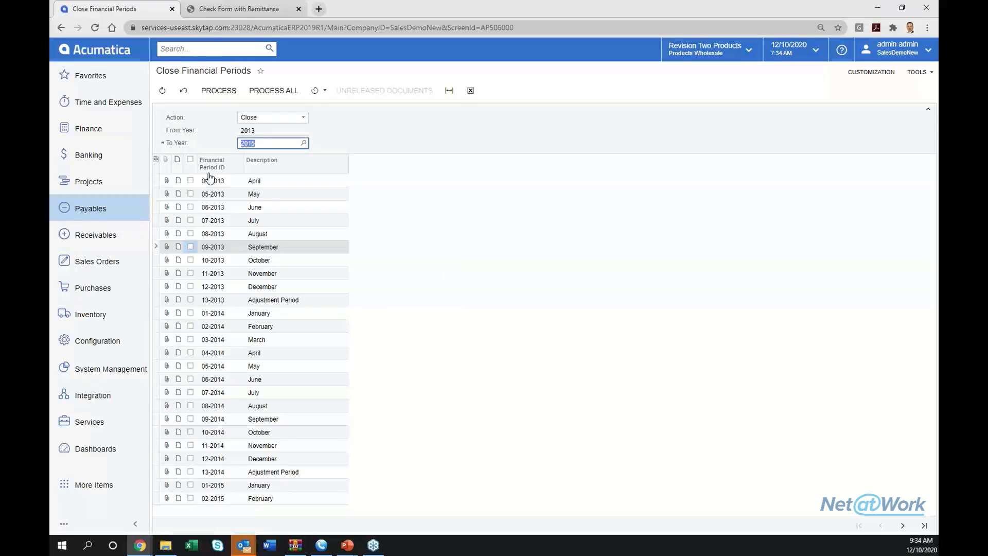
click(191, 160)
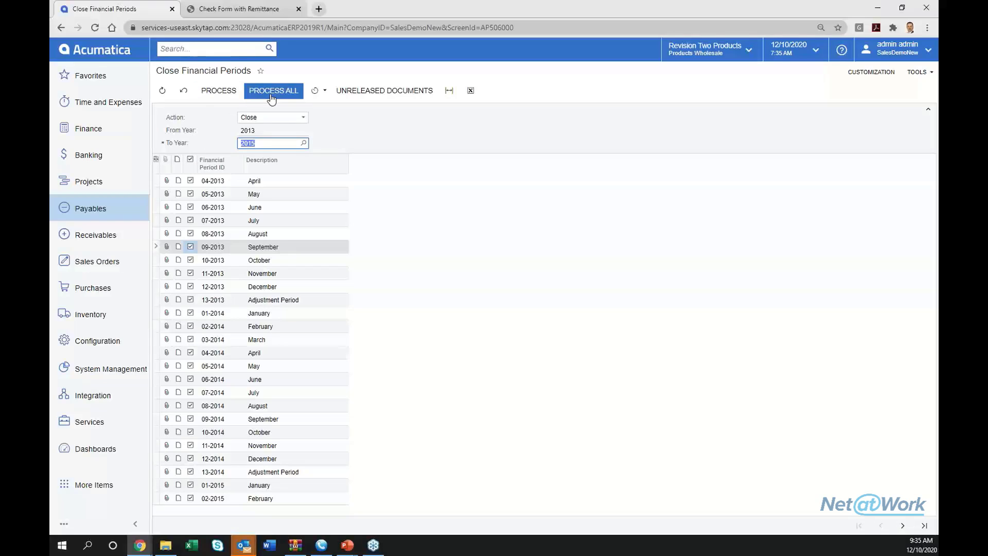
click(293, 117)
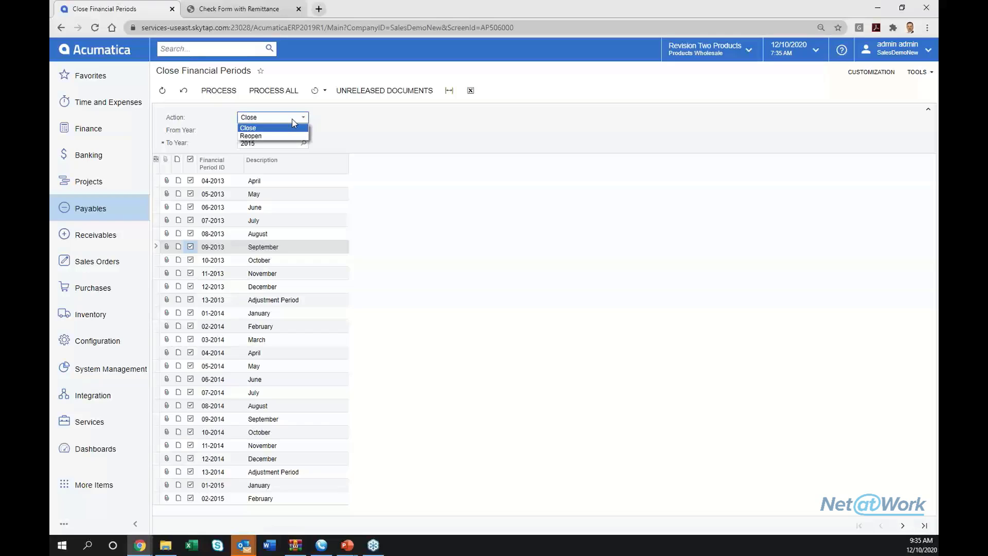
click(293, 120)
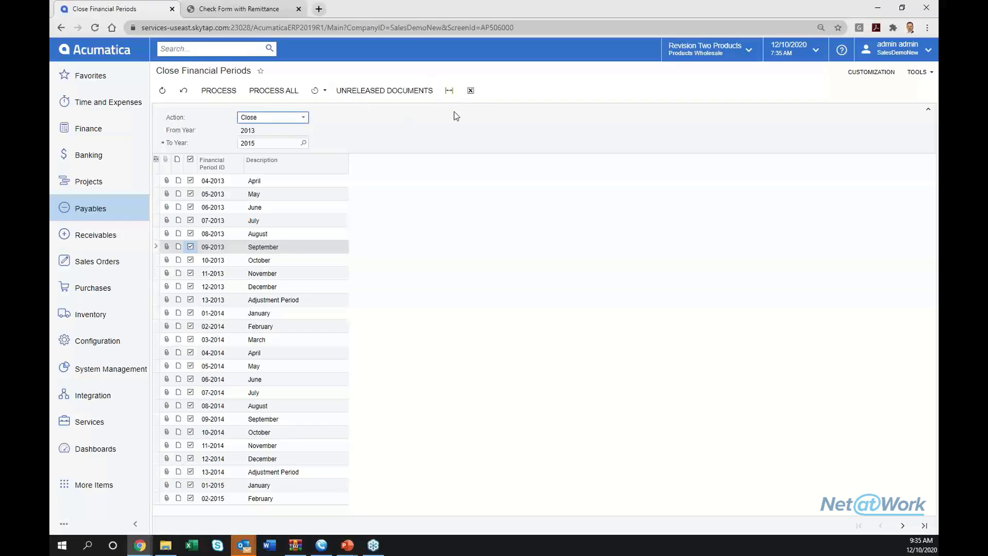
click(407, 93)
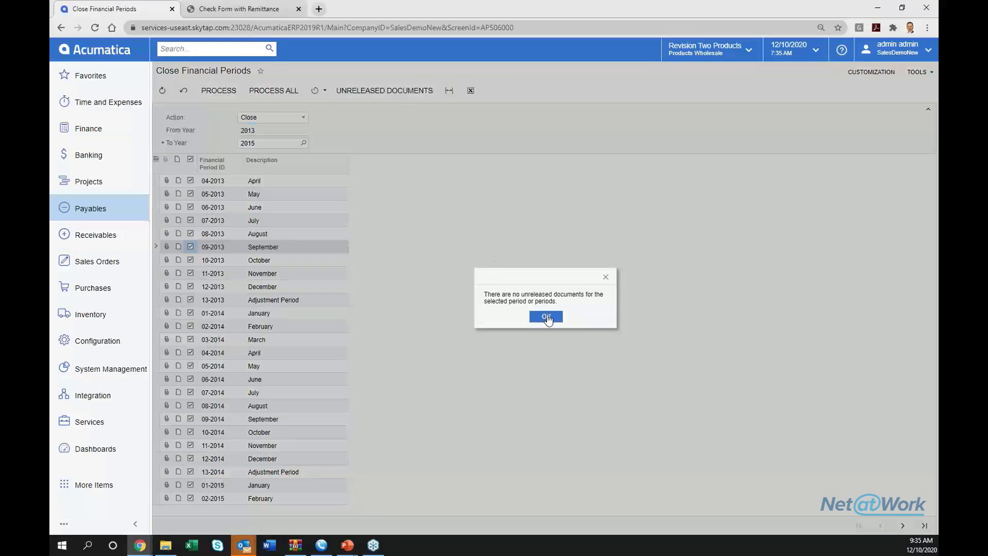
click(545, 312)
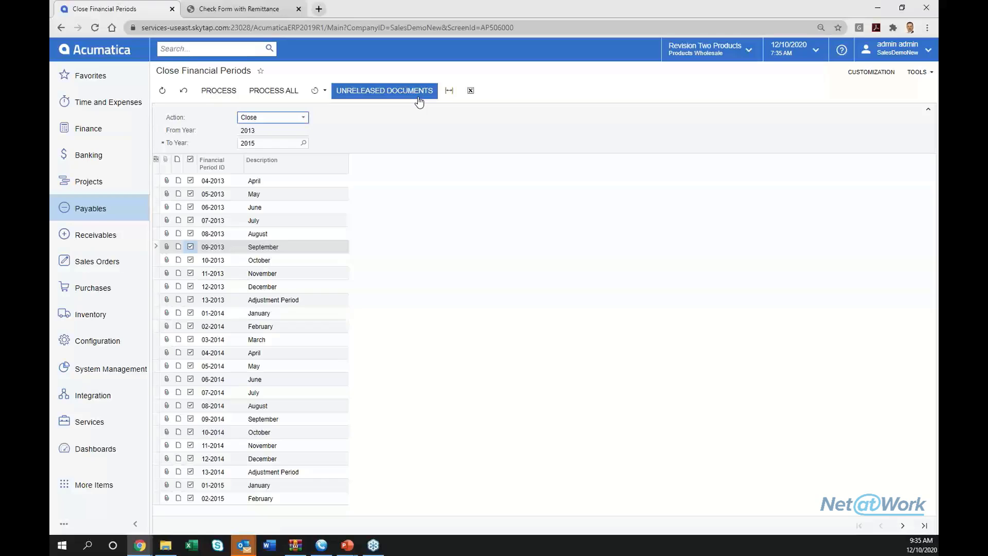
- Set the To Year to 2020, select all periods again, and check them for unreleased documents
click(303, 143)
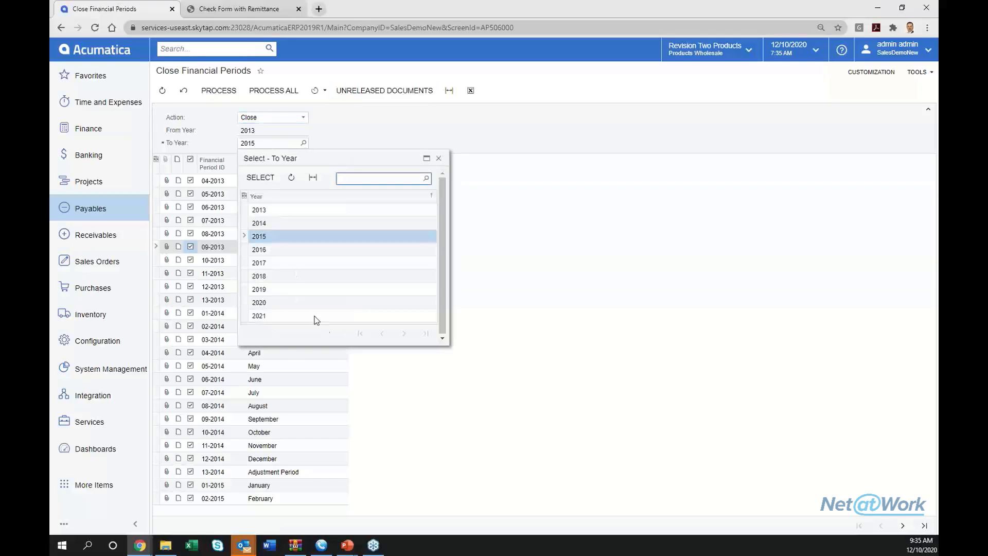
double_click(298, 303)
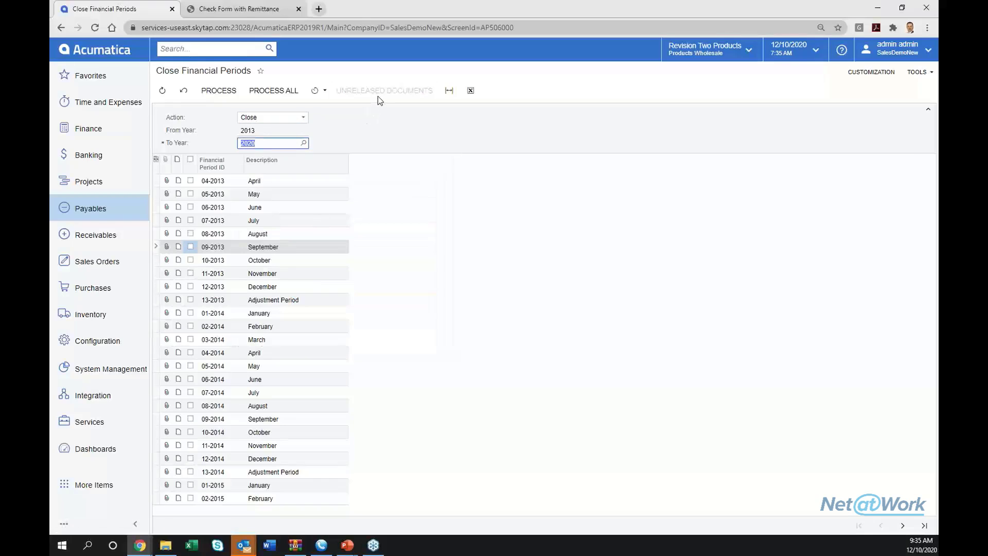
click(191, 160)
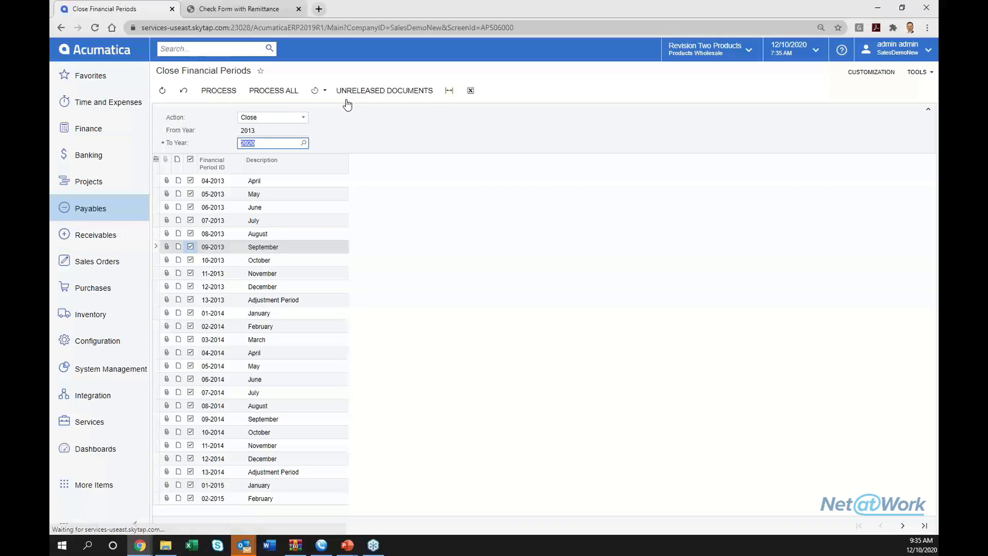
click(369, 91)
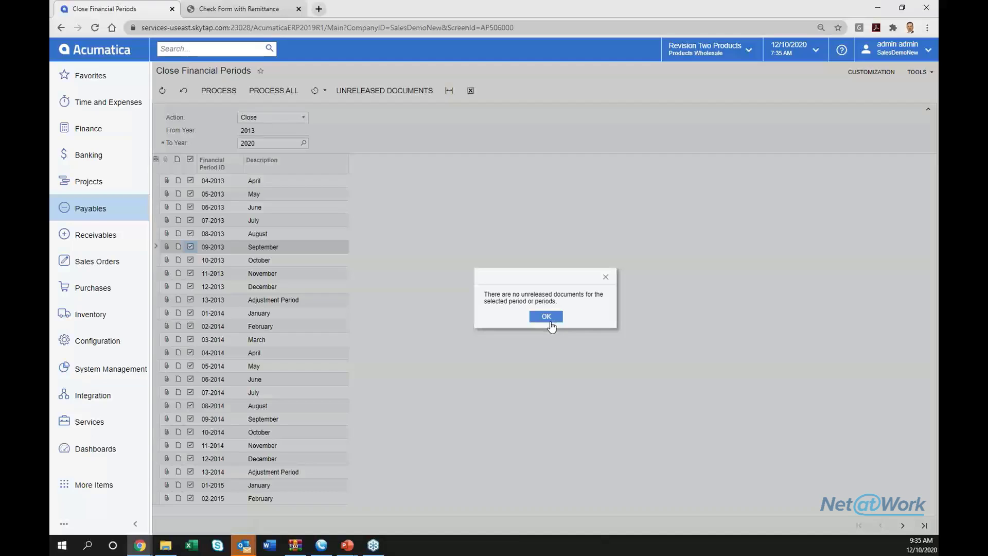
click(548, 320)
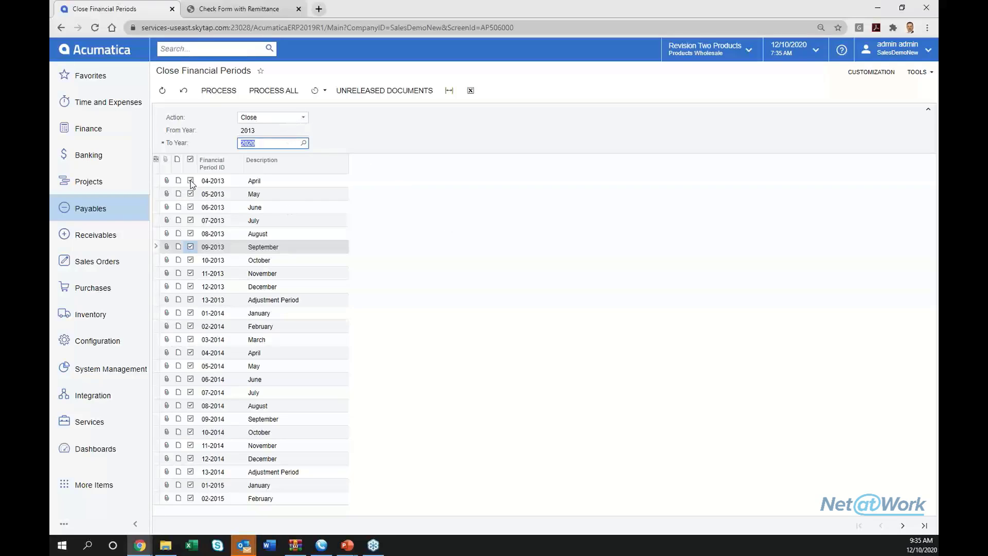
- Switch the action to Reopen, select January 2013, and reduce the selection to March 2013 only
click(265, 118)
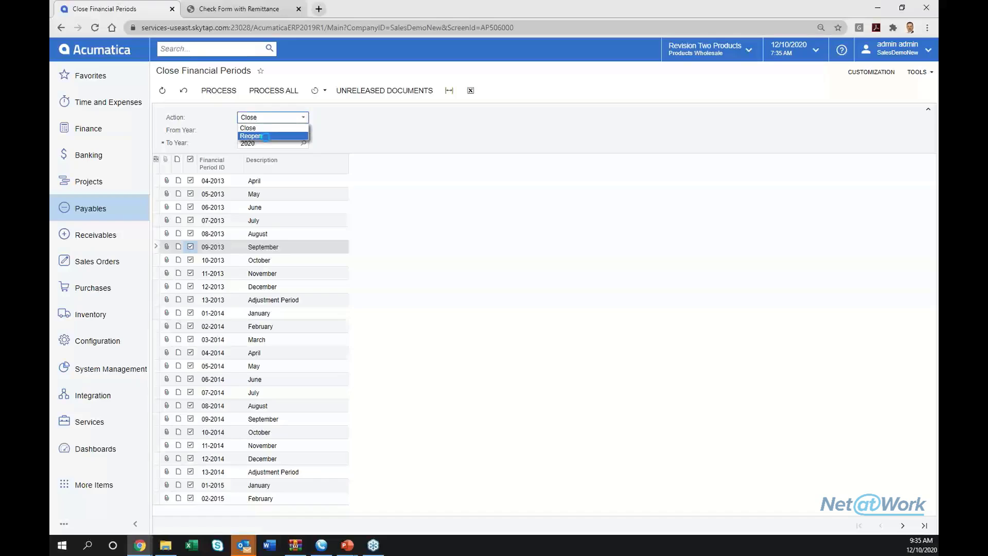
click(266, 137)
click(191, 180)
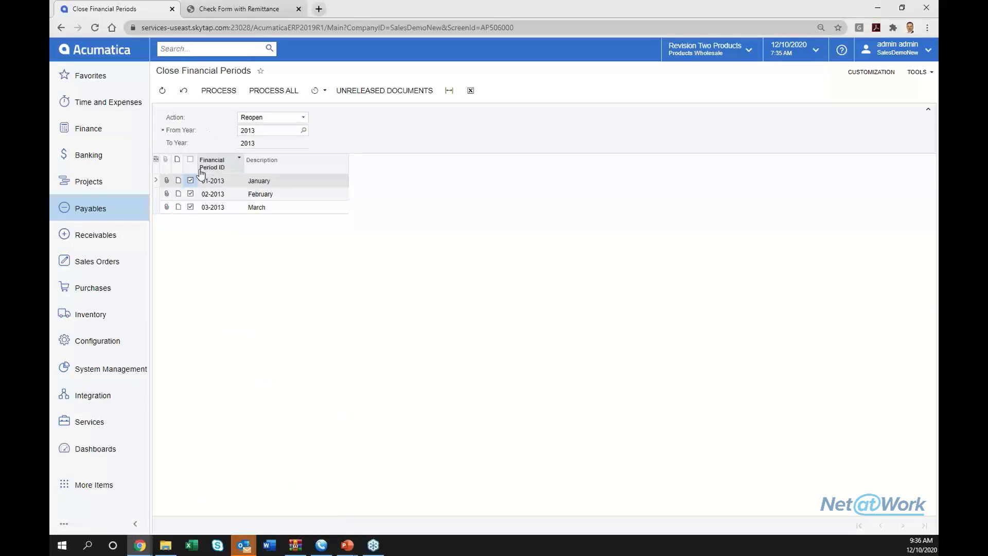
click(191, 180)
click(190, 193)
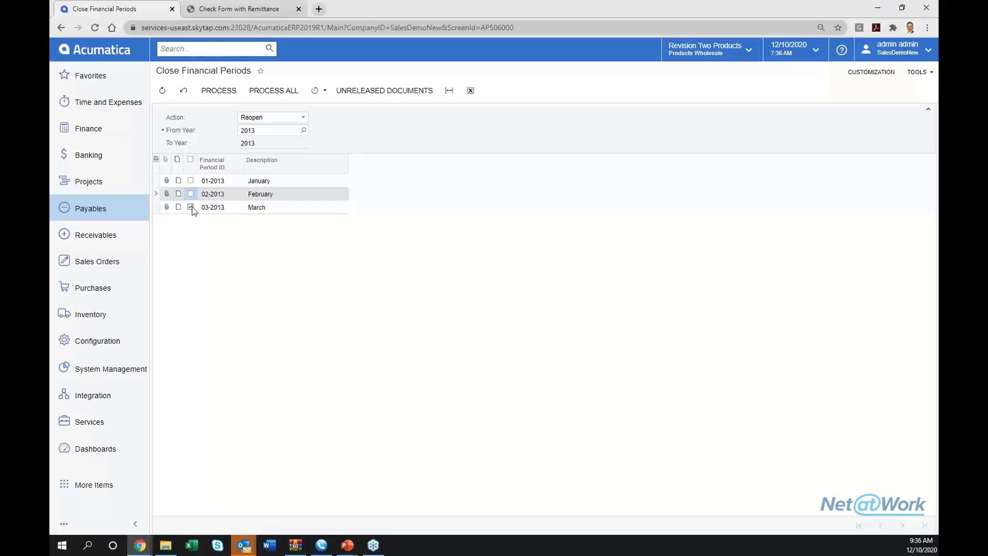
click(191, 207)
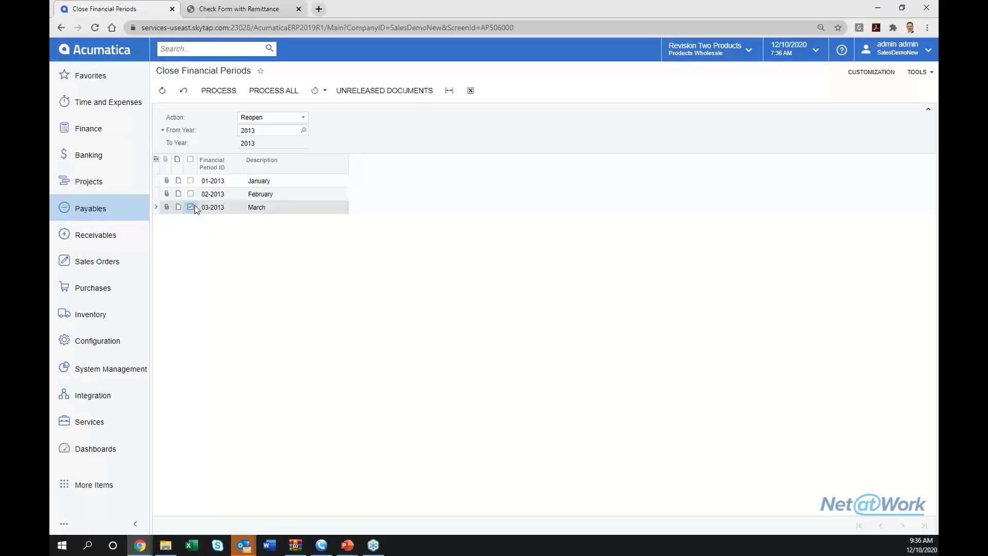
- Select January 2013 for reopening again, then clear the selection of all three periods
click(190, 181)
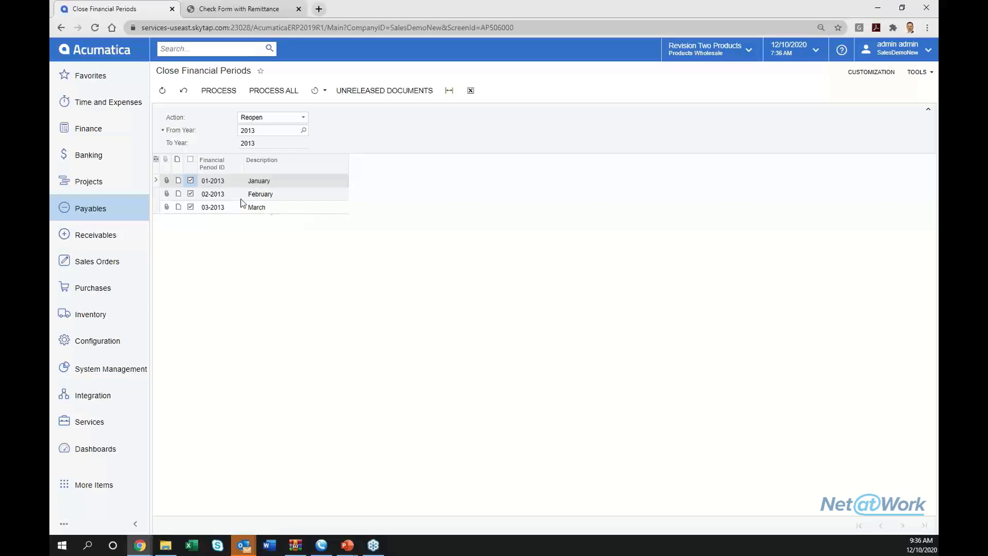
click(190, 194)
click(190, 207)
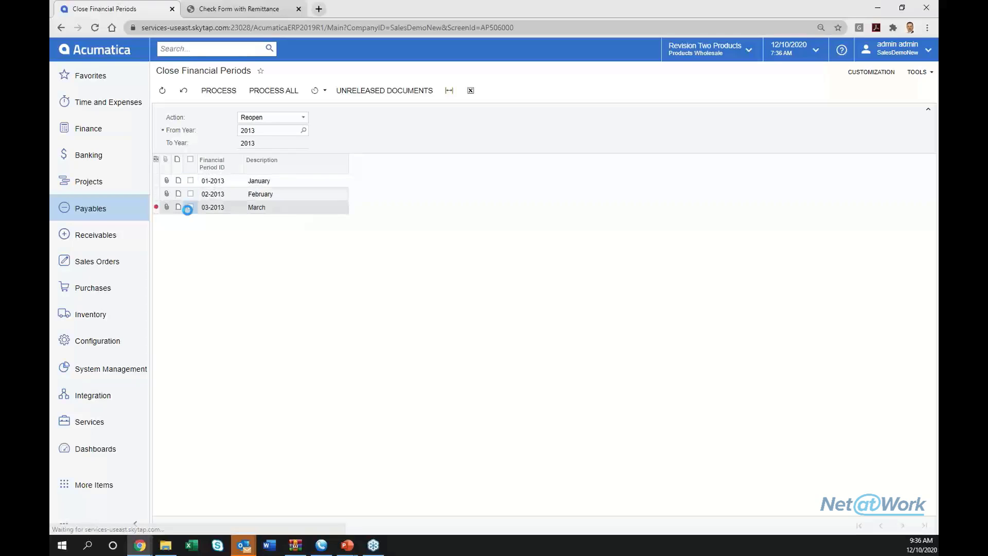
- Select the February and March 2013 periods for reopening, leaving January 2013 unselected
click(190, 207)
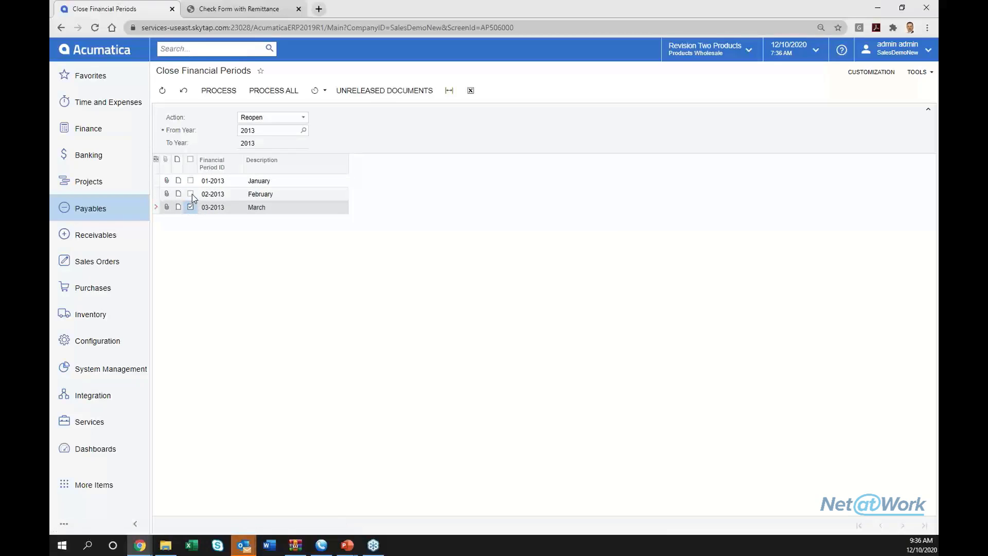
click(191, 194)
click(191, 205)
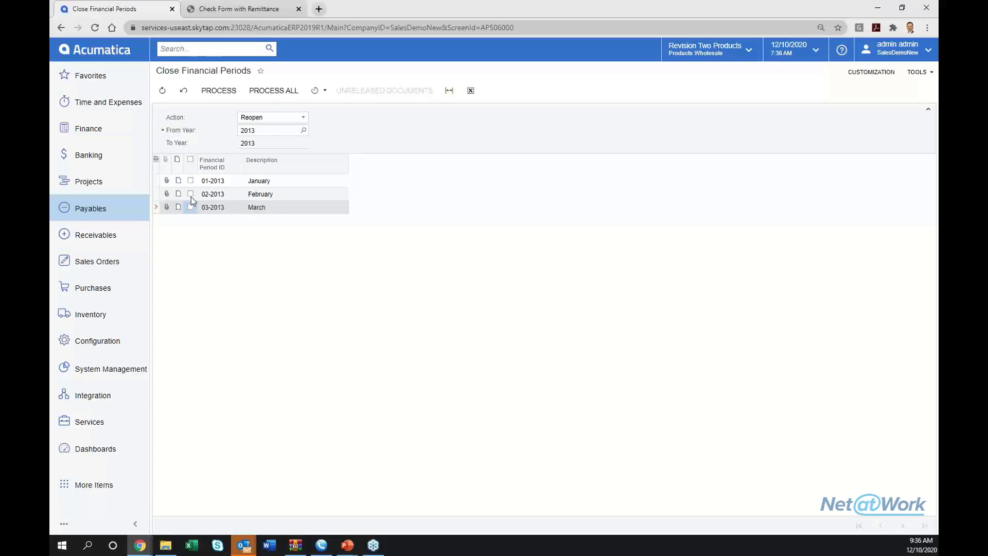
click(191, 194)
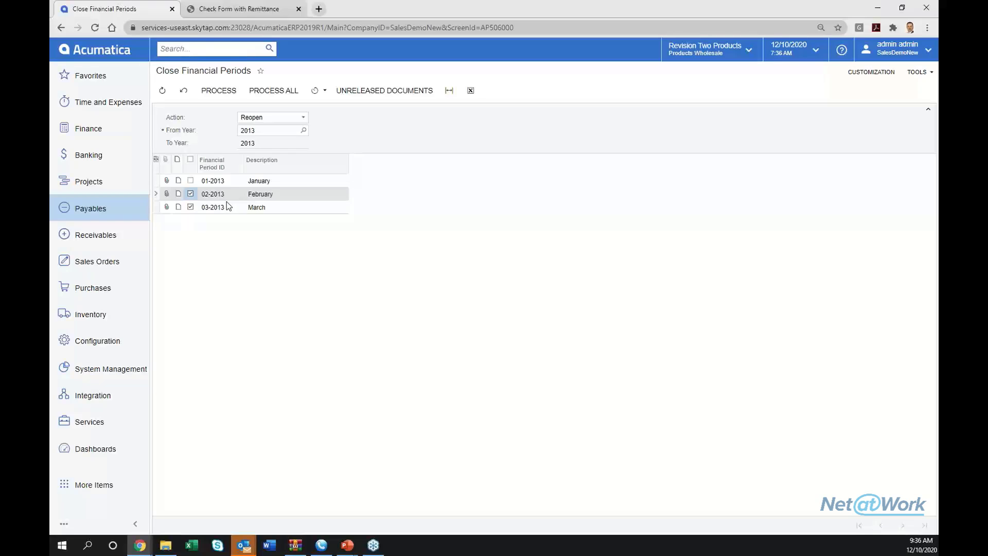
- Open the Finance module's Manage Financial Periods page and set the action to Open
click(112, 140)
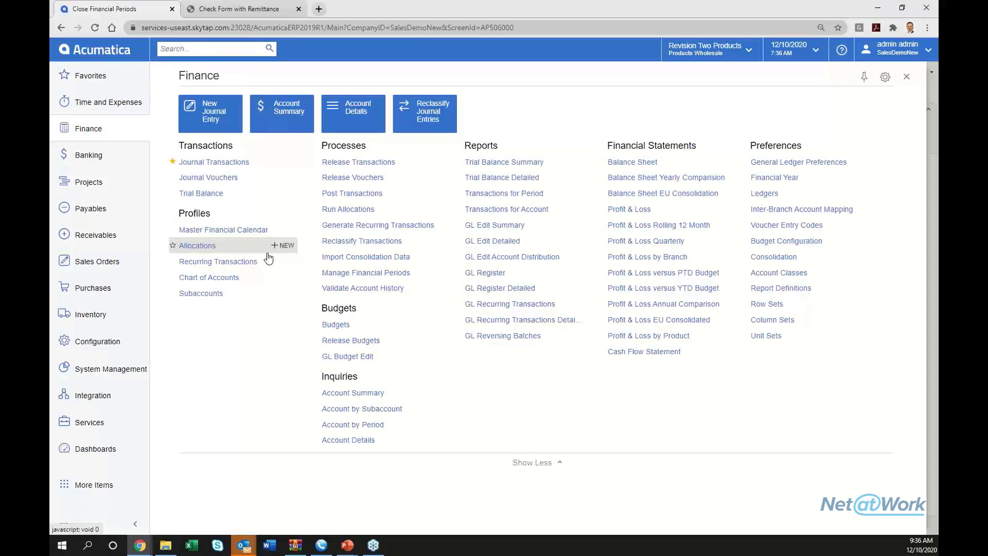
click(357, 276)
click(544, 86)
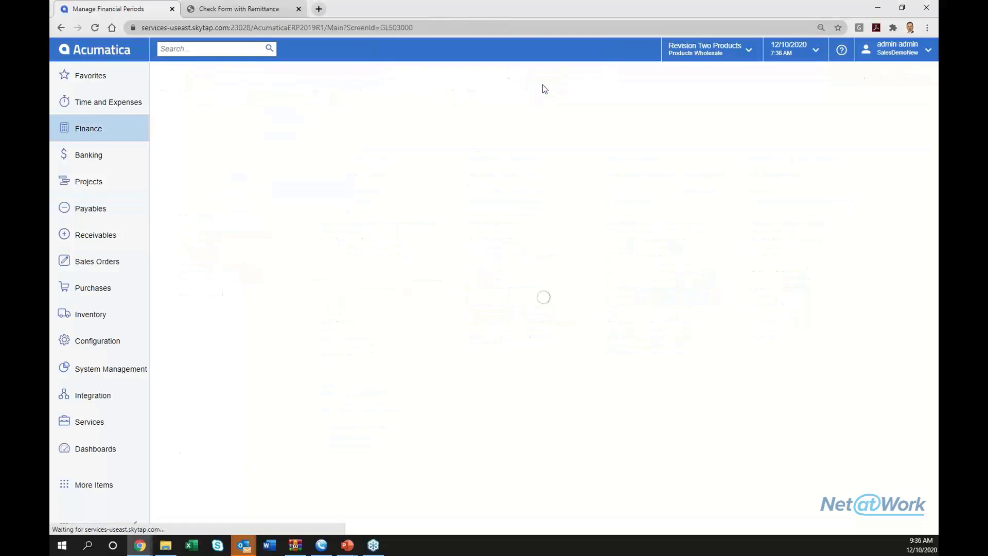
click(287, 117)
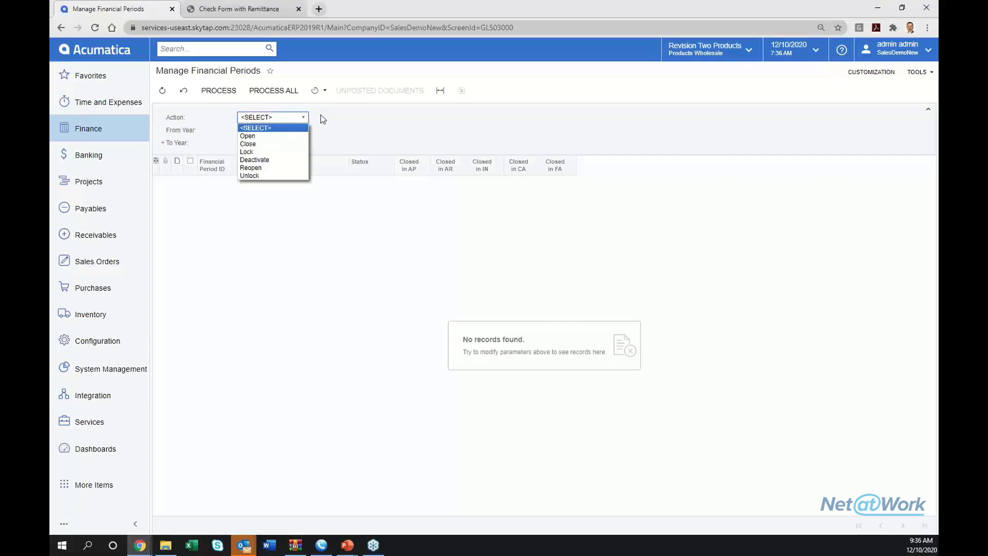
click(301, 136)
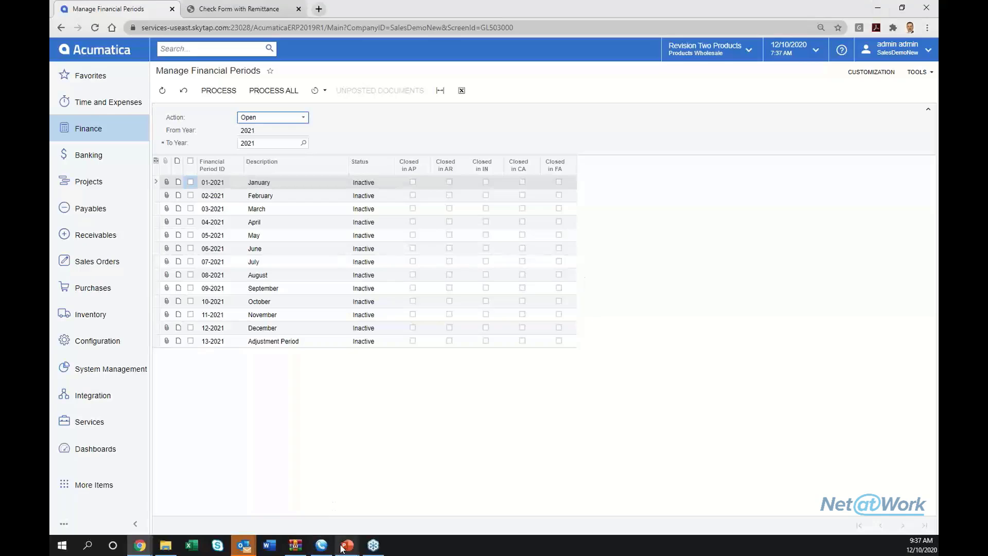
- Switch to the PowerPoint slide show and advance to the slide on confirming everything has been posted
mouse_move(347, 544)
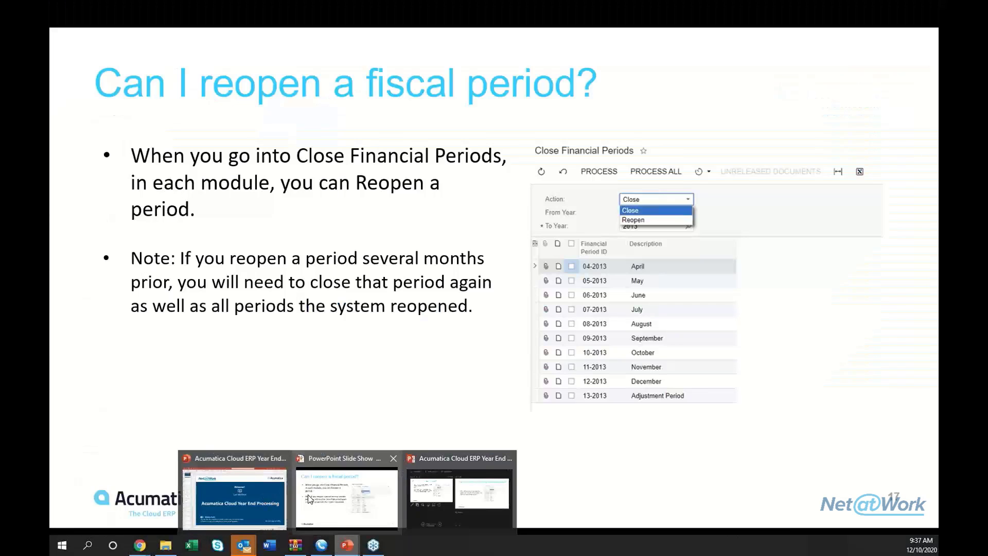
click(309, 498)
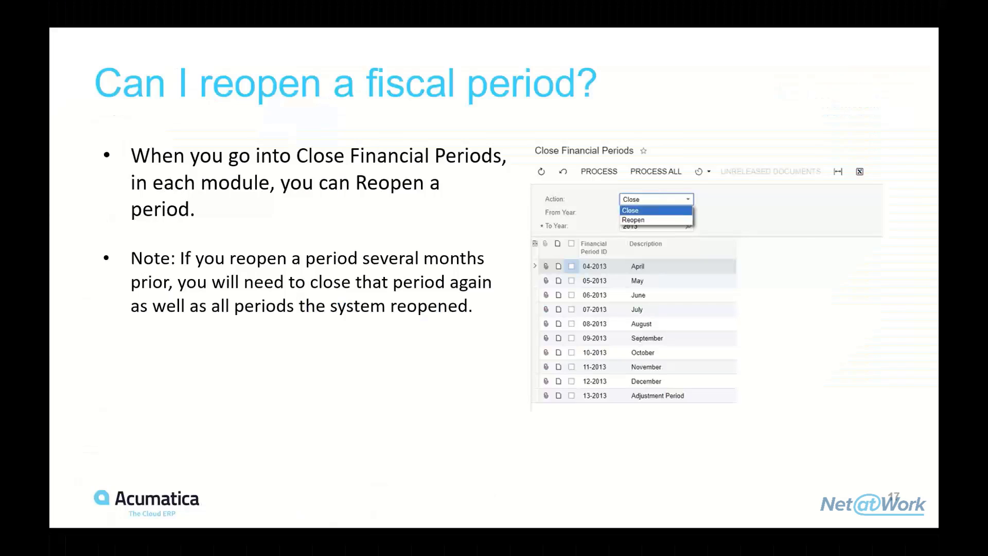
key(Right)
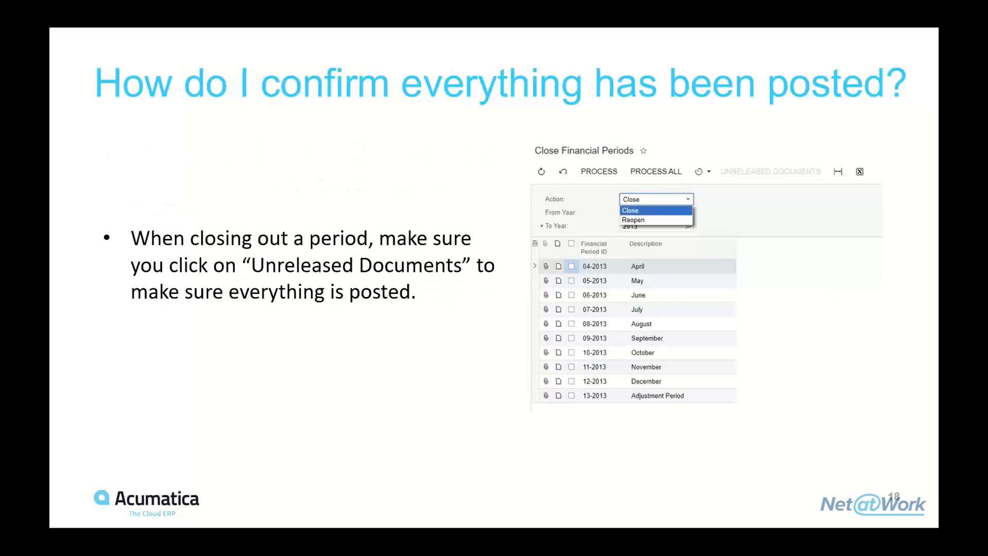